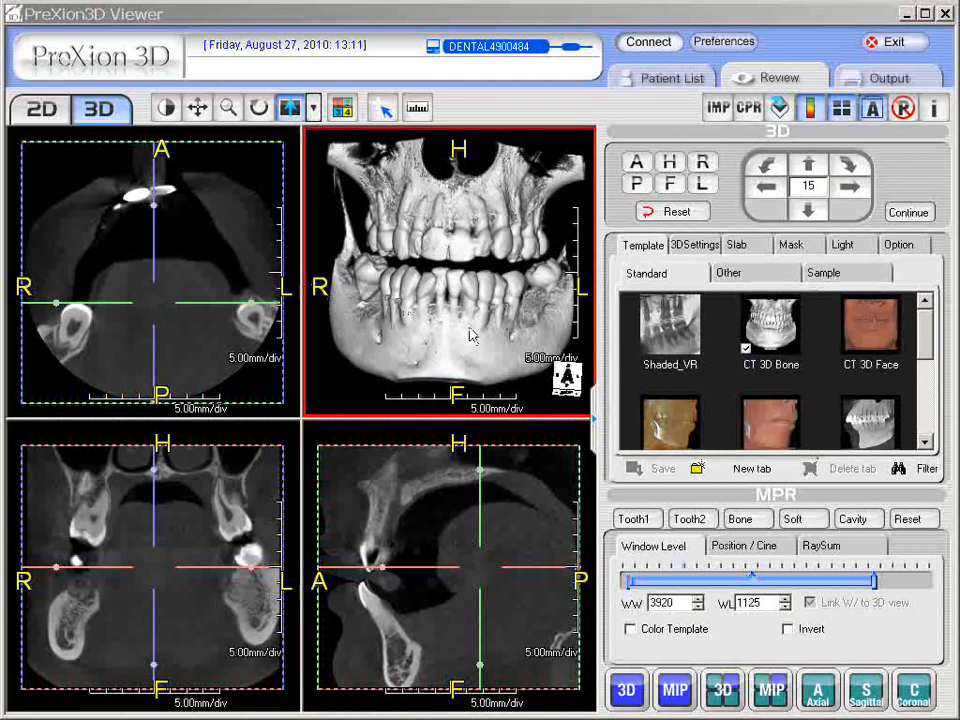
Step: Apply the CT Transparent 2 template to the 3D view and tilt the jaw volume slightly
{"action": "left_click", "coordinate": [771, 324]}
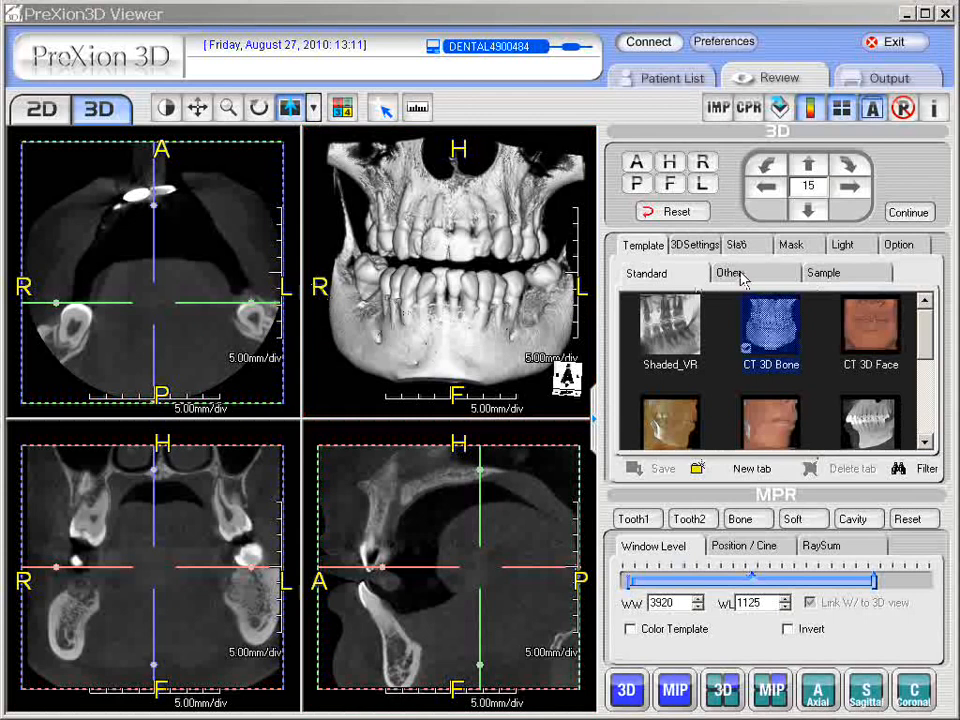
{"action": "left_click", "coordinate": [743, 280]}
{"action": "left_click_drag", "start_coordinate": [923, 358], "coordinate": [925, 380]}
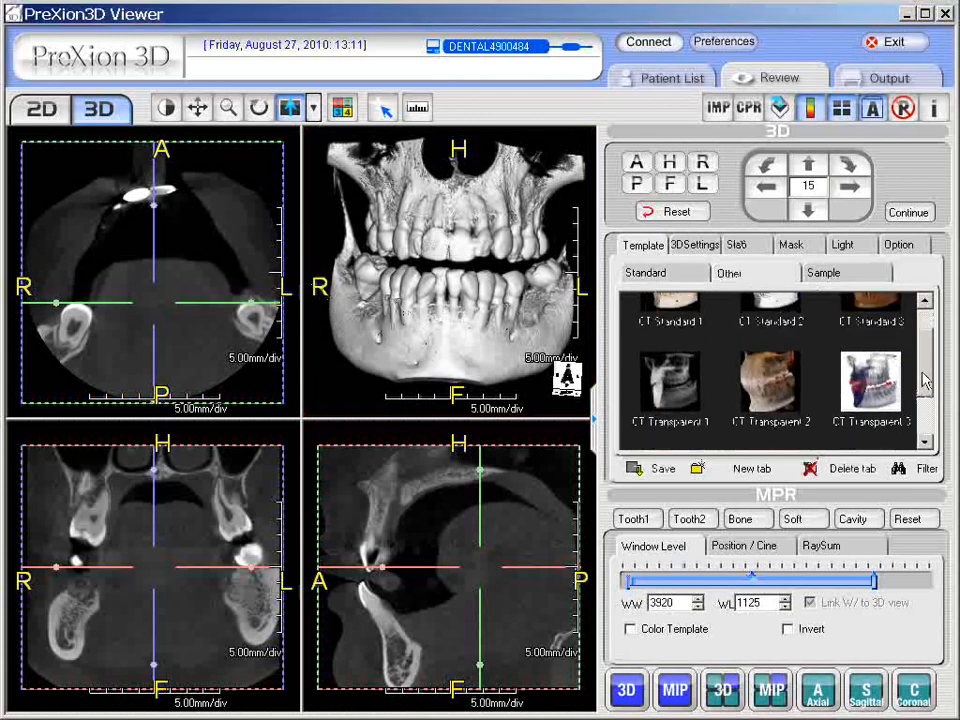
{"action": "left_click", "coordinate": [767, 391]}
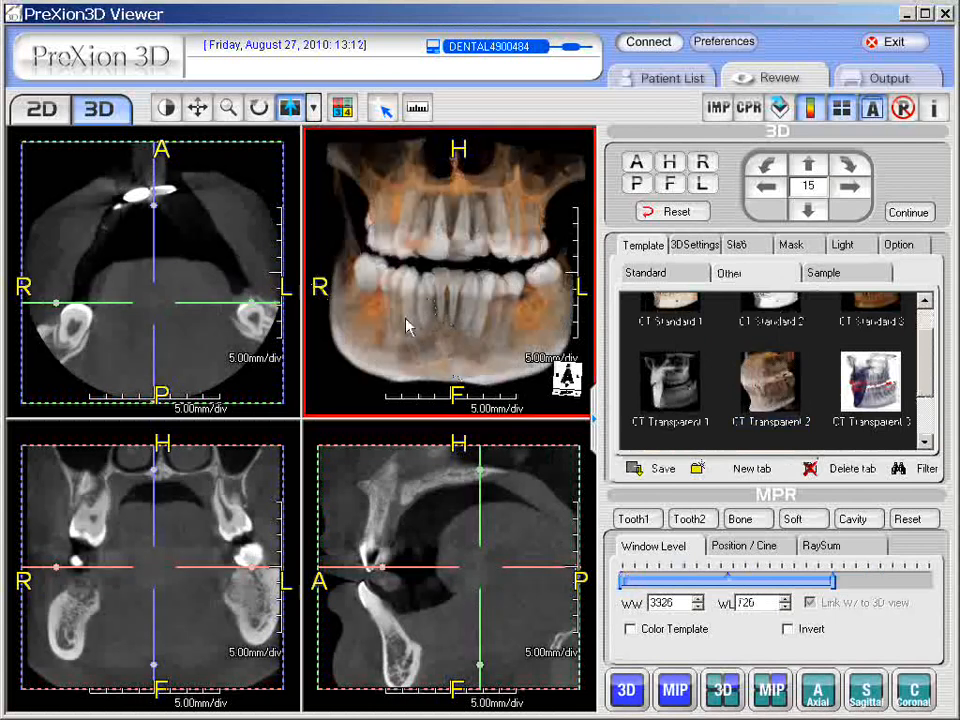
{"action": "middle_click_drag", "start_coordinate": [417, 312], "coordinate": [484, 317]}
{"action": "left_click_drag", "start_coordinate": [484, 317], "coordinate": [415, 290]}
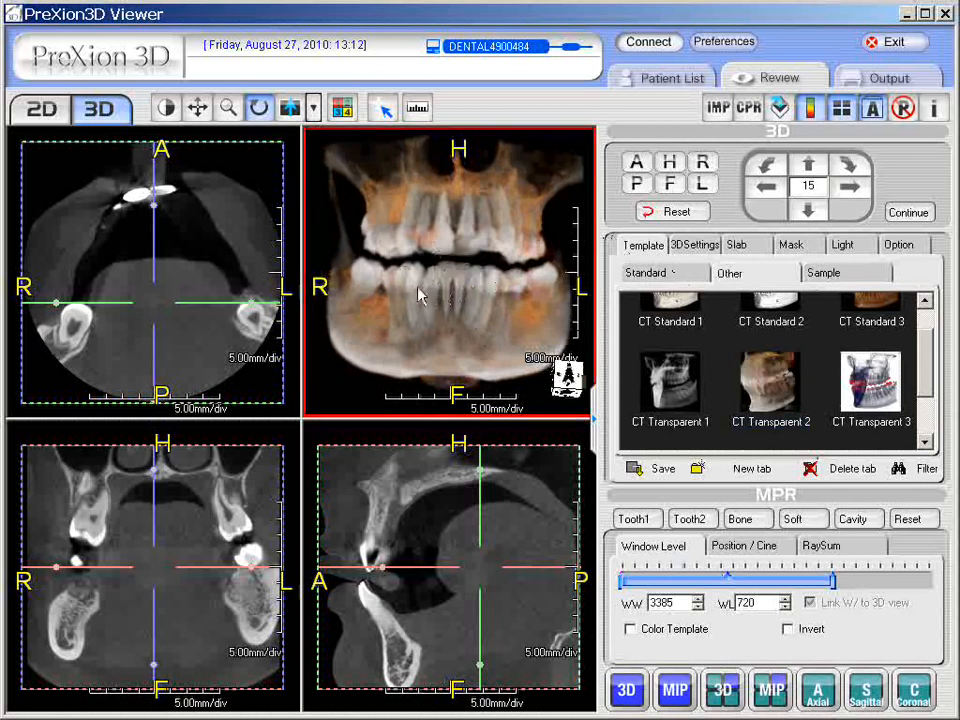
{"action": "left_click", "coordinate": [462, 703]}
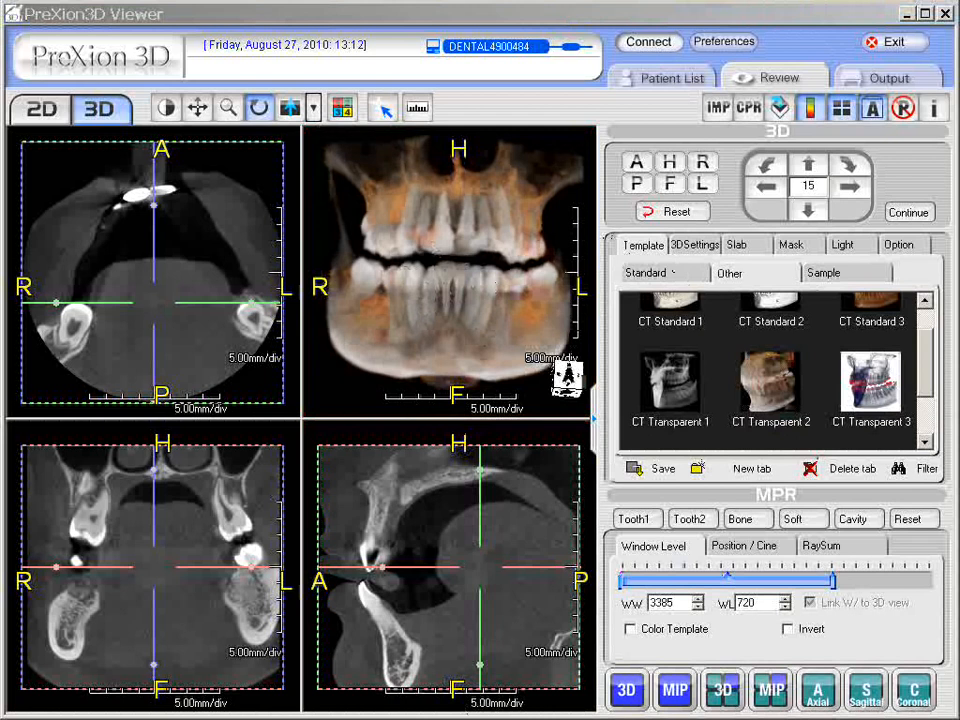
{"action": "left_click", "coordinate": [122, 677]}
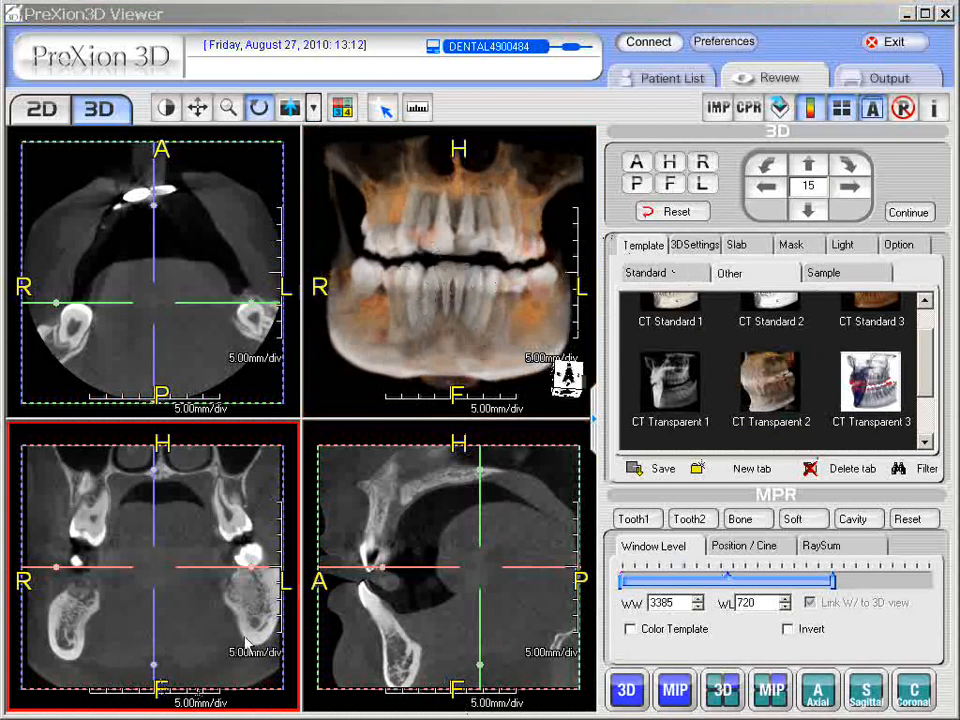
{"action": "left_click", "coordinate": [426, 636]}
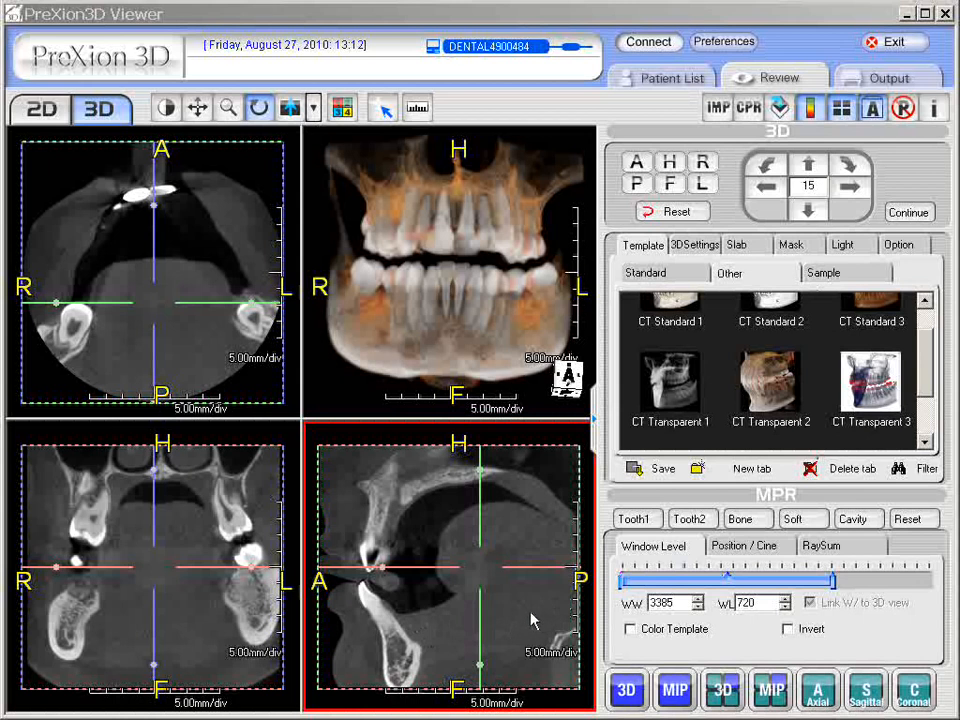
{"action": "left_click", "coordinate": [166, 657]}
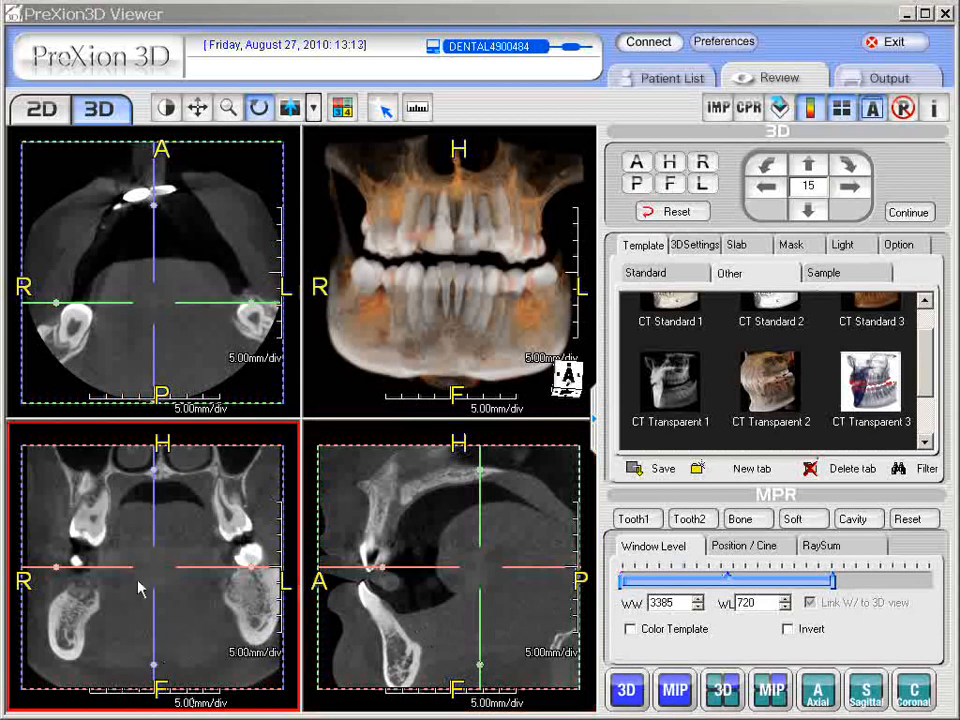
{"action": "left_click", "coordinate": [191, 636]}
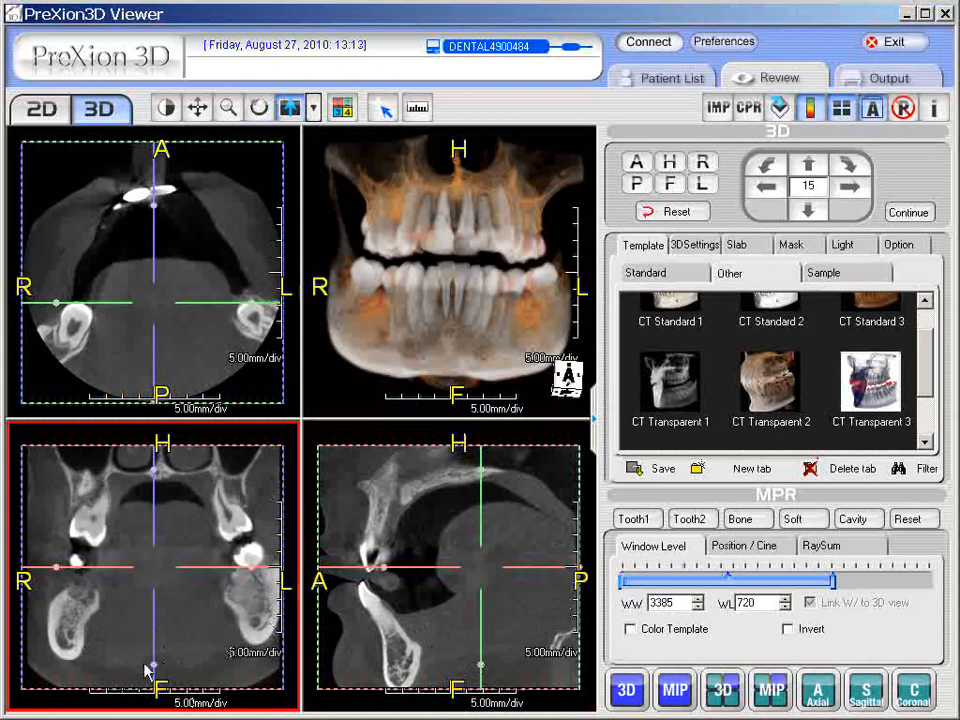
Step: Center the MPR crosshairs on the mandibular canal in the patient's right lower jaw, using the coronal view
{"action": "left_click_drag", "start_coordinate": [153, 718], "coordinate": [153, 650]}
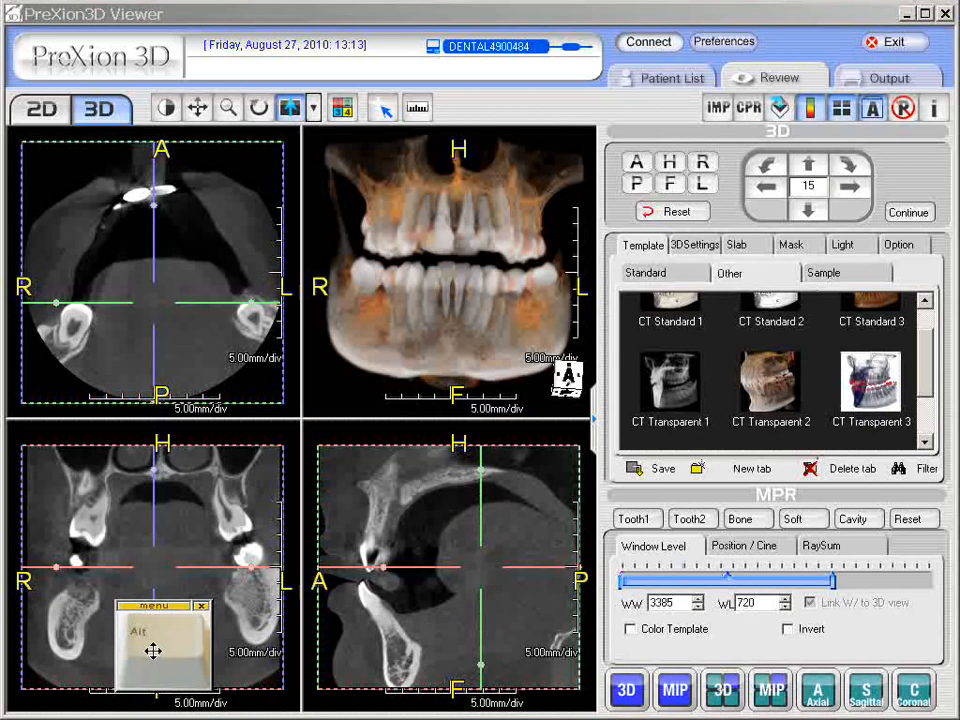
{"action": "left_click", "coordinate": [90, 643]}
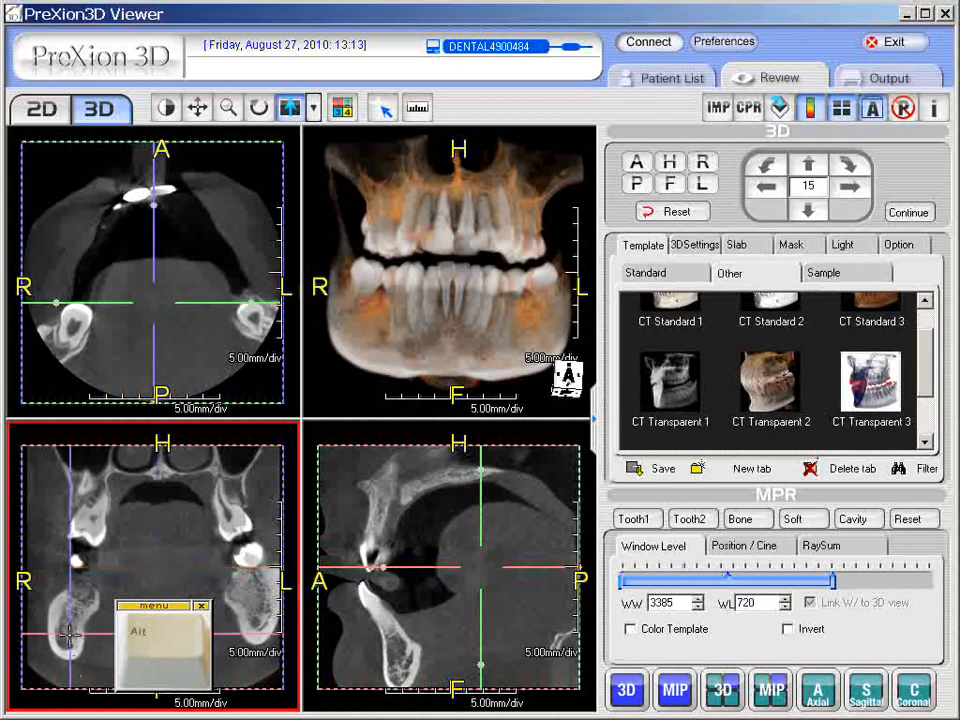
{"action": "left_click", "coordinate": [70, 636]}
{"action": "left_click_drag", "start_coordinate": [133, 632], "coordinate": [177, 718]}
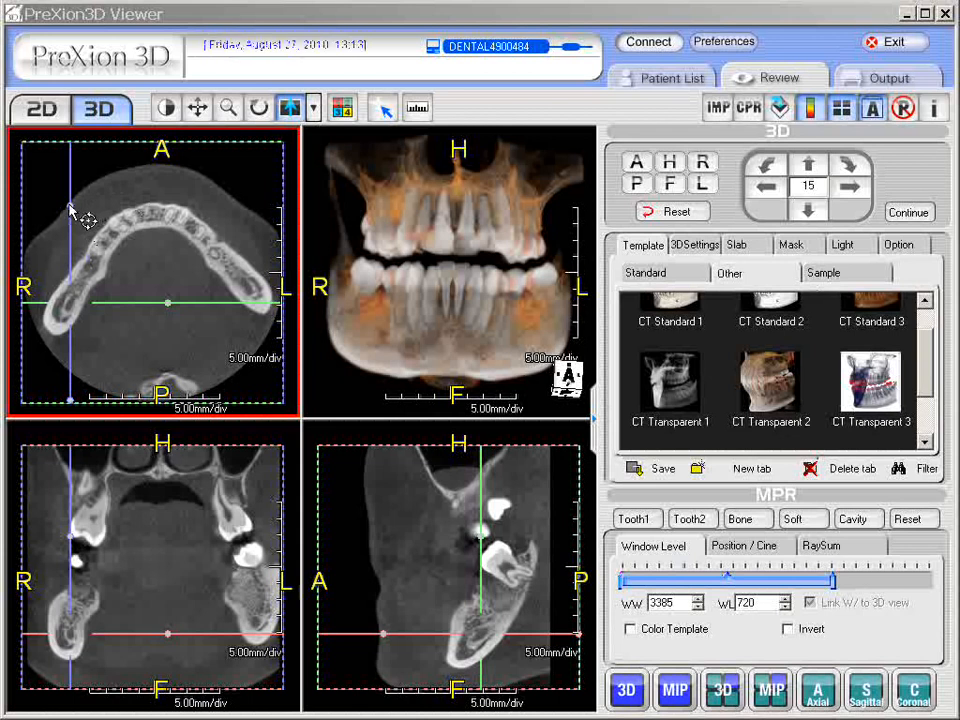
Step: Rotate the blue sagittal reference line in the axial view to align with the right side of the mandible
{"action": "left_click_drag", "start_coordinate": [68, 205], "coordinate": [119, 212]}
{"action": "left_click", "coordinate": [519, 612]}
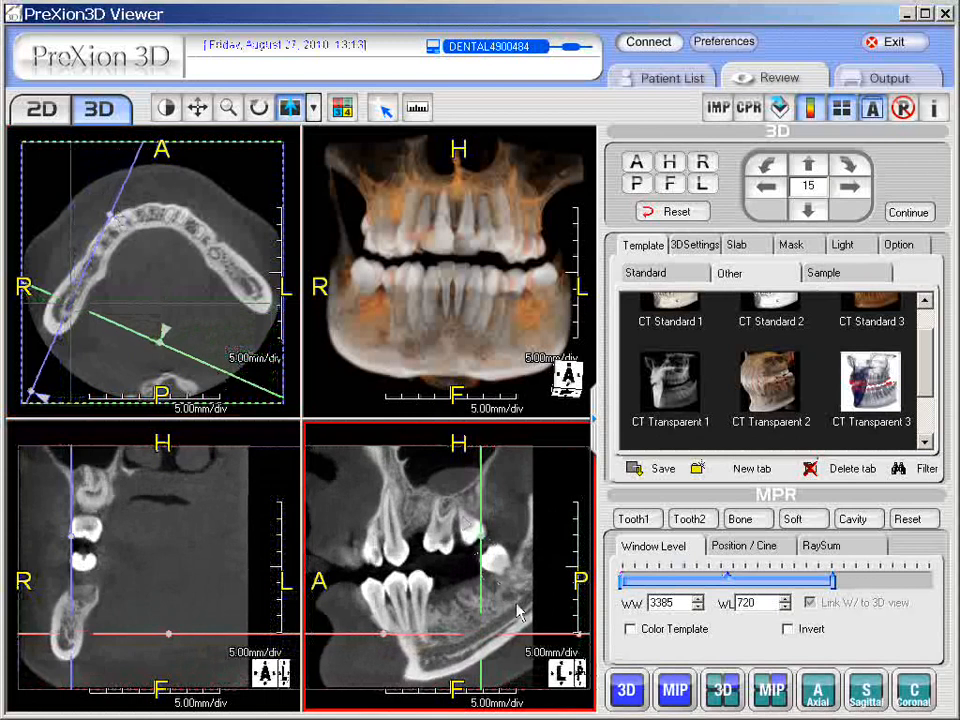
{"action": "left_click", "coordinate": [161, 280]}
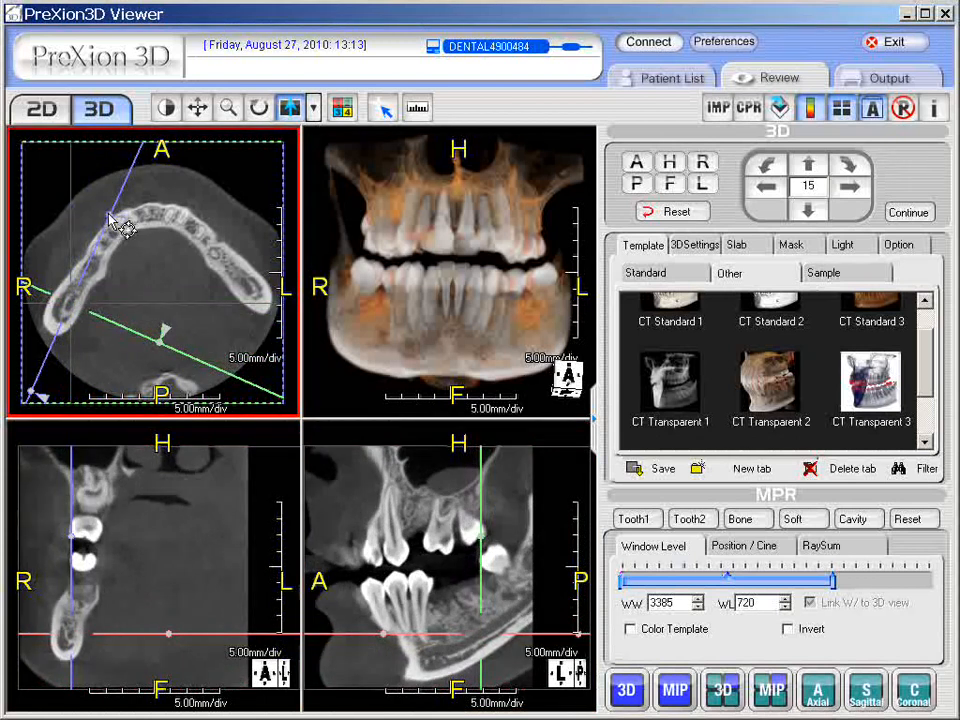
{"action": "left_click_drag", "start_coordinate": [112, 218], "coordinate": [107, 219]}
{"action": "left_click", "coordinate": [334, 440]}
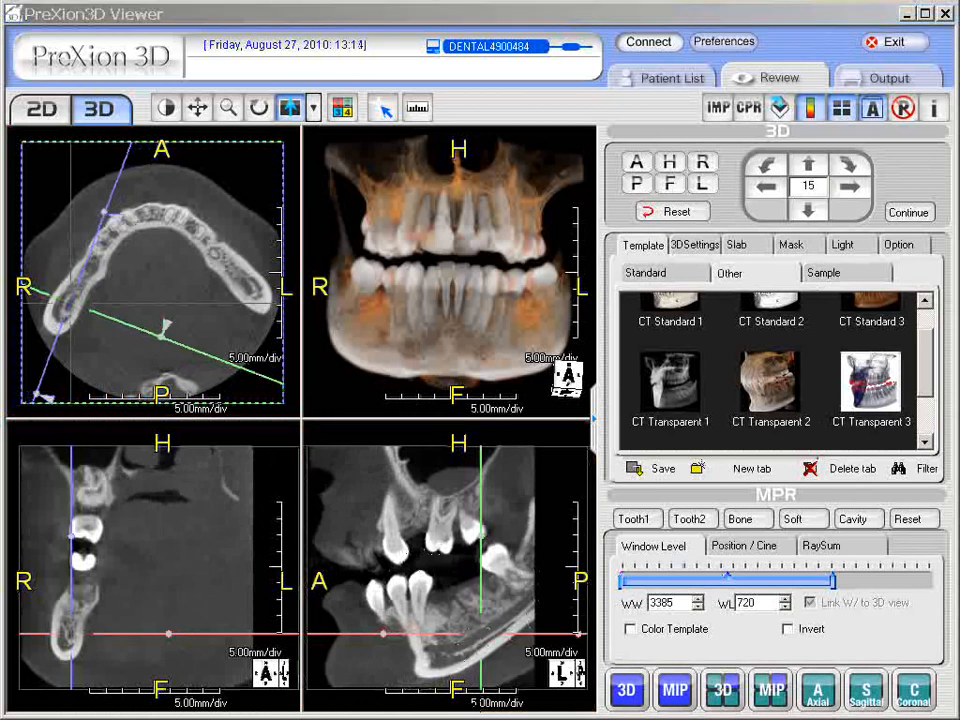
{"action": "left_click", "coordinate": [118, 378]}
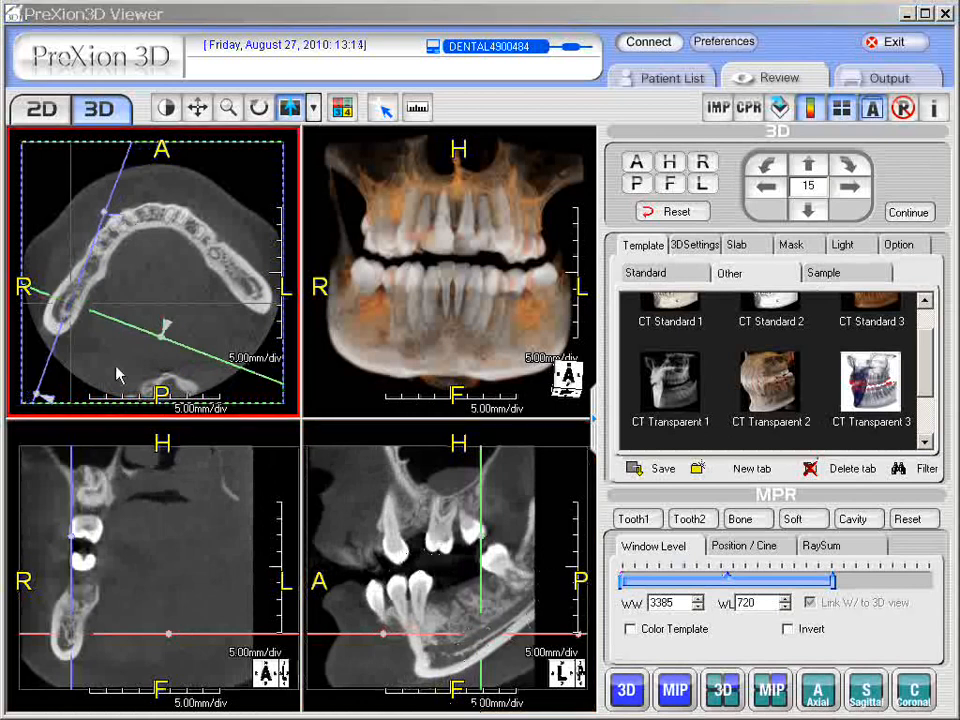
{"action": "left_click", "coordinate": [80, 590]}
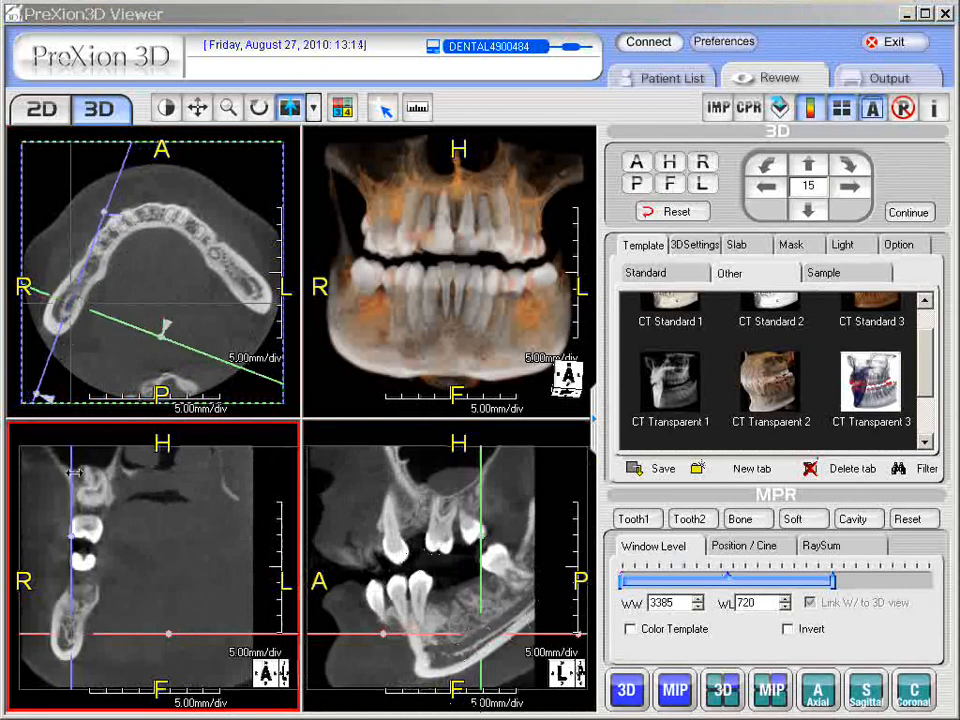
{"action": "left_click", "coordinate": [73, 335]}
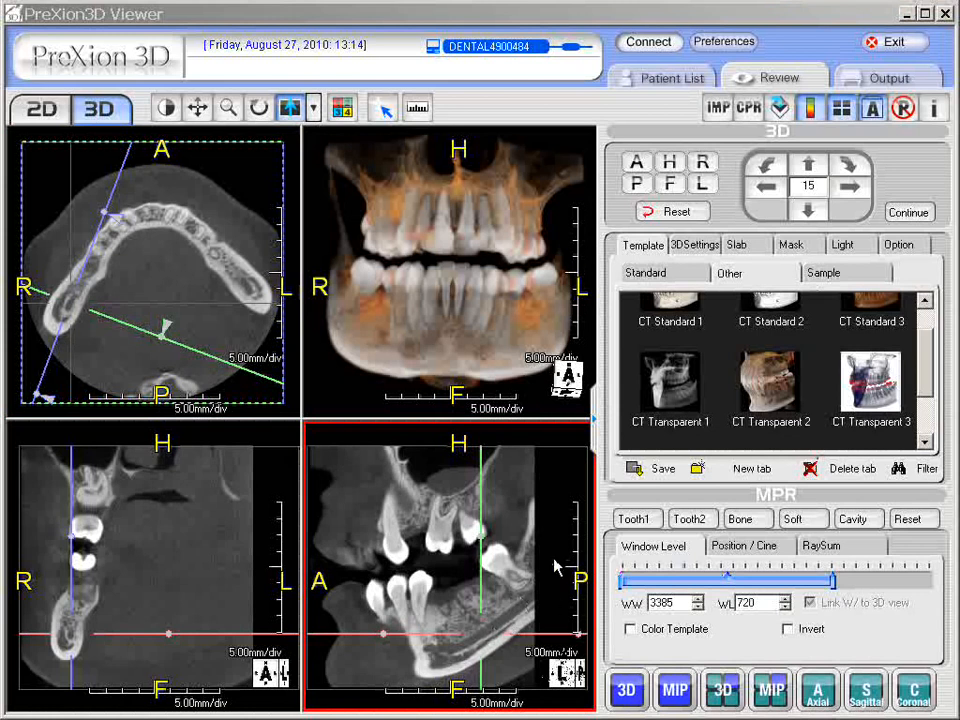
{"action": "left_click", "coordinate": [561, 409]}
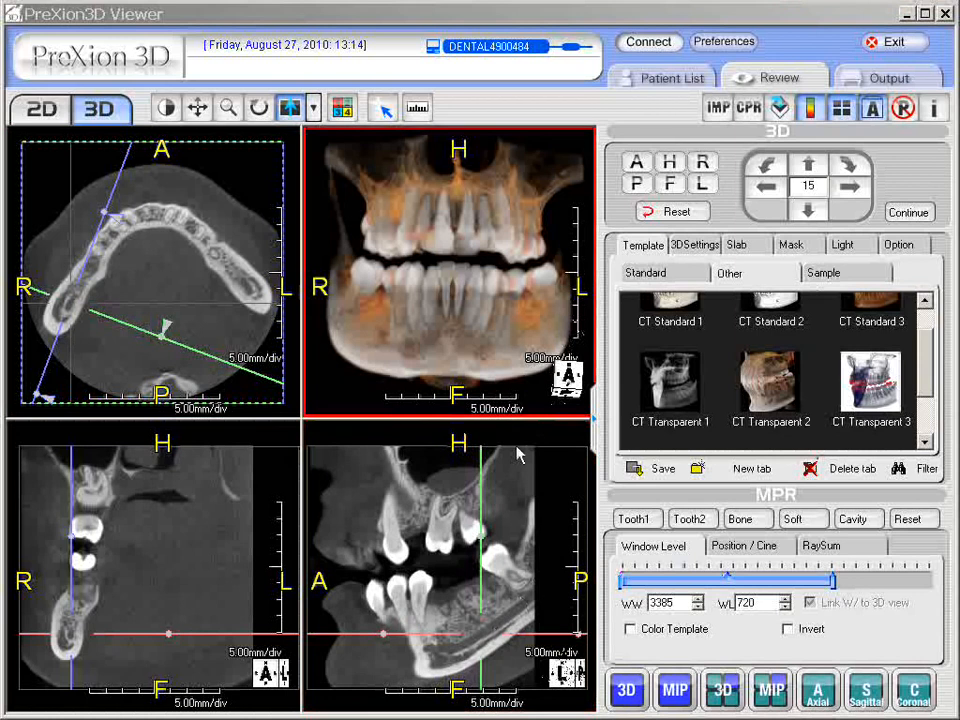
Step: Enter implant planning mode with mandibular canal (M.Canal) editing enabled
{"action": "left_click", "coordinate": [718, 110]}
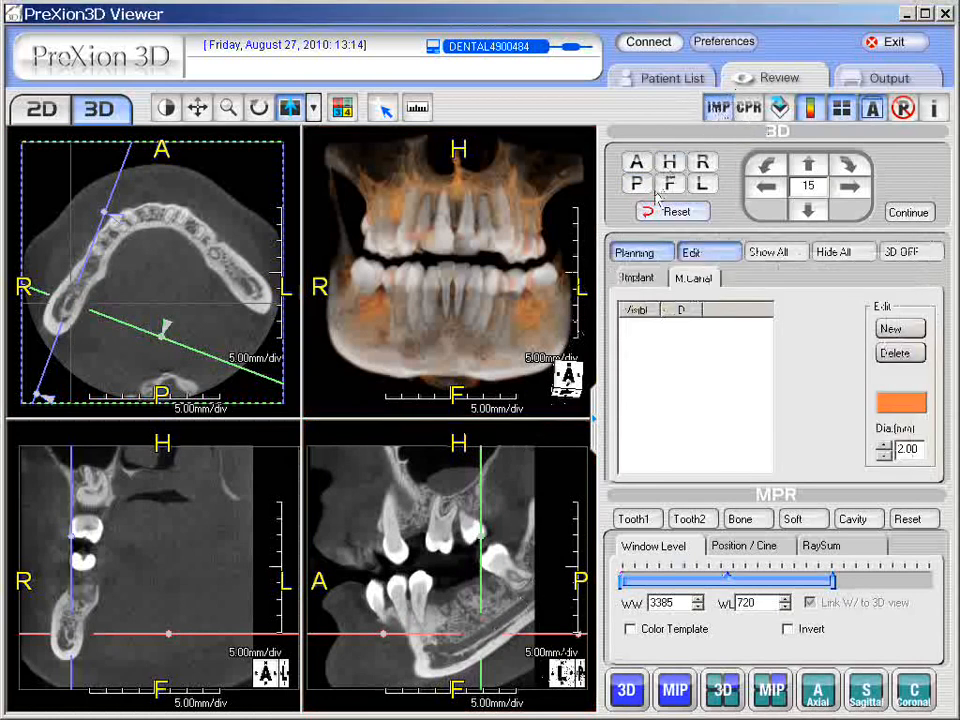
{"action": "left_click", "coordinate": [636, 252]}
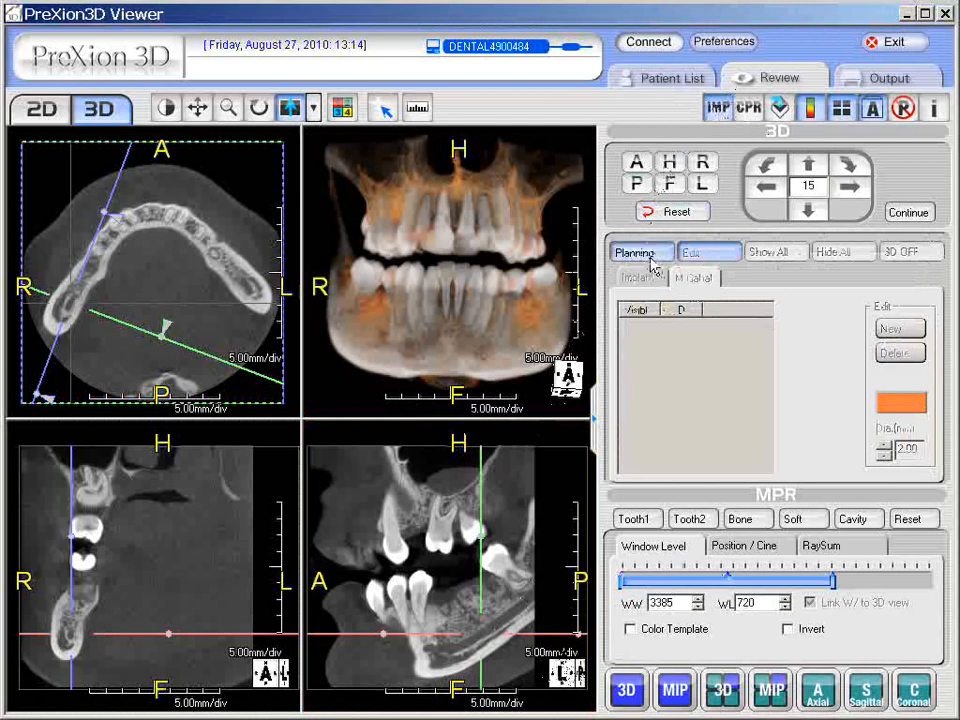
{"action": "left_click", "coordinate": [652, 256]}
{"action": "left_click", "coordinate": [705, 286]}
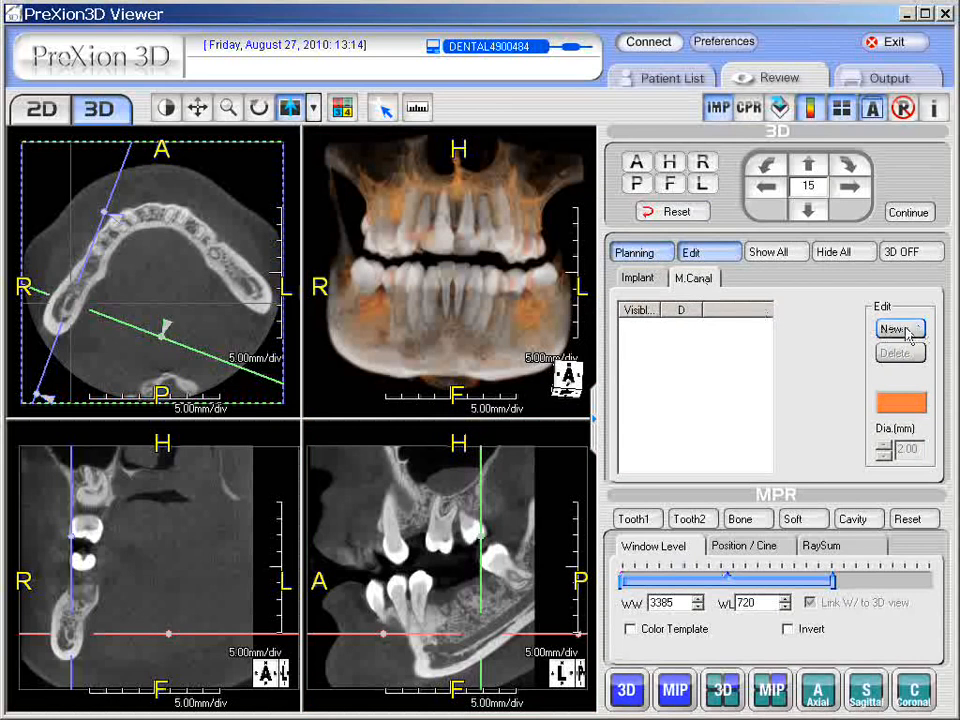
Step: Create a new mandibular canal and place four points along the nerve canal in the sagittal view, starting at its posterior end
{"action": "left_click", "coordinate": [900, 329]}
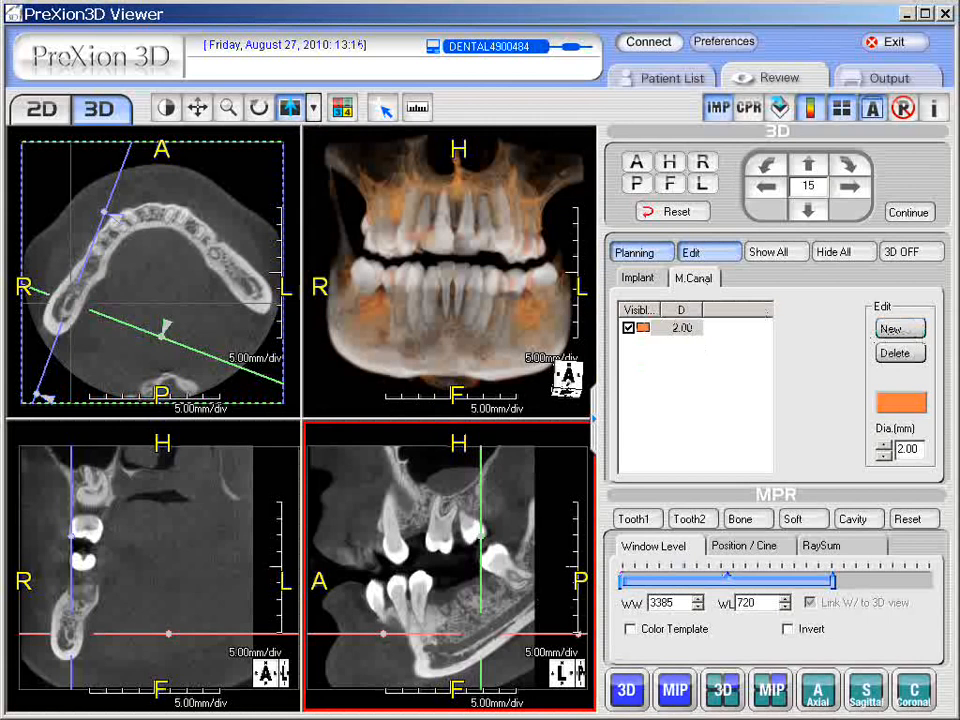
{"action": "left_click_drag", "start_coordinate": [300, 714], "coordinate": [318, 649]}
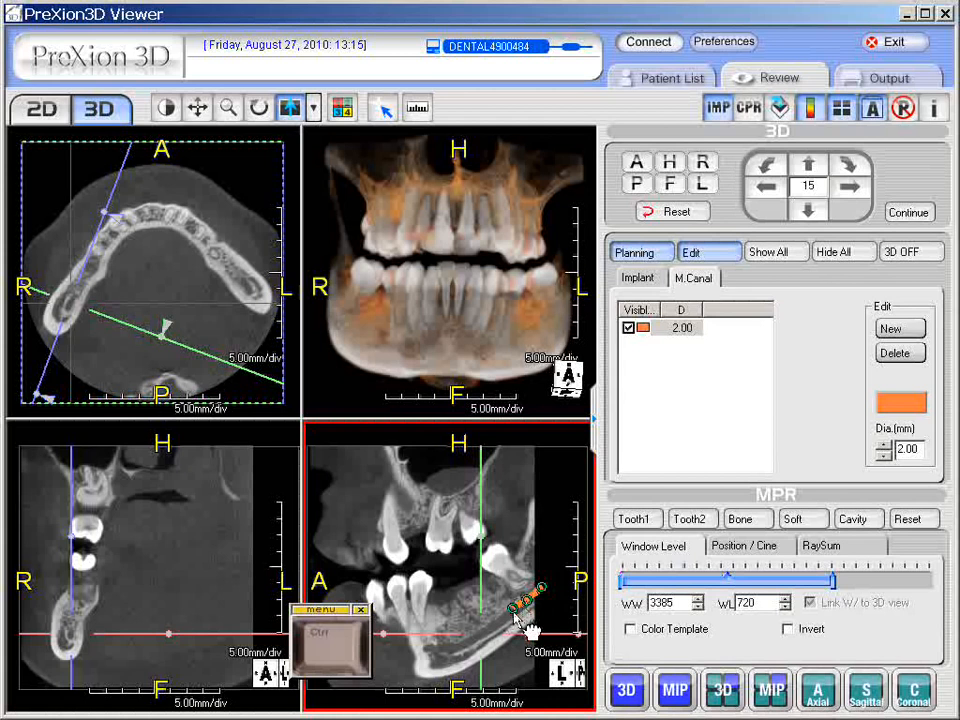
{"action": "left_click_drag", "start_coordinate": [514, 613], "coordinate": [512, 615]}
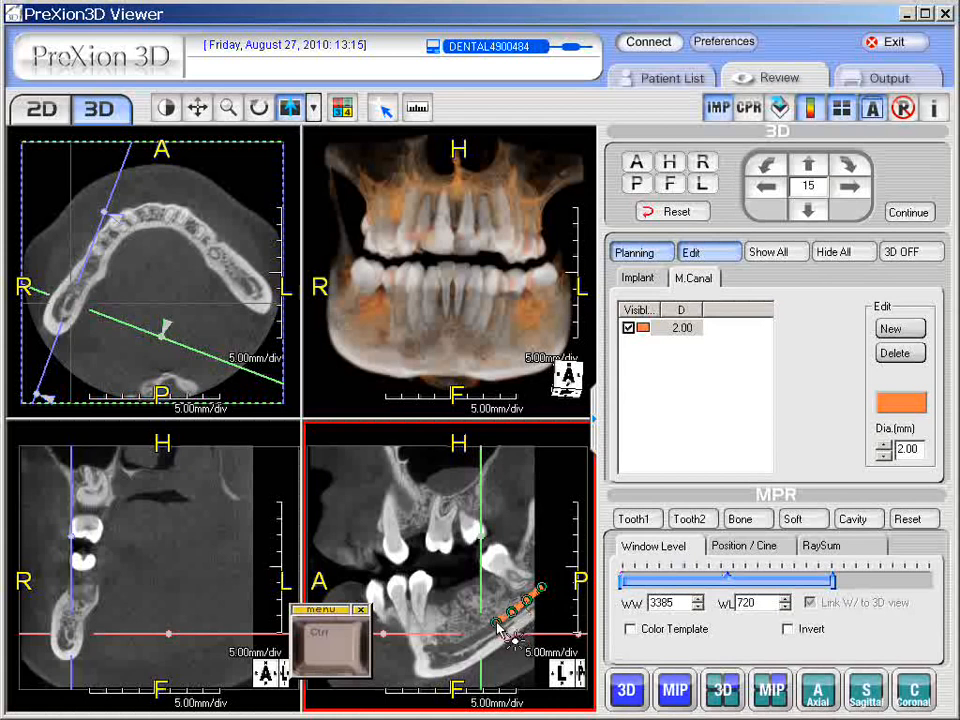
Step: Add a misplaced canal point above the nerve in the sagittal view and remove that last point
{"action": "left_click", "coordinate": [465, 611]}
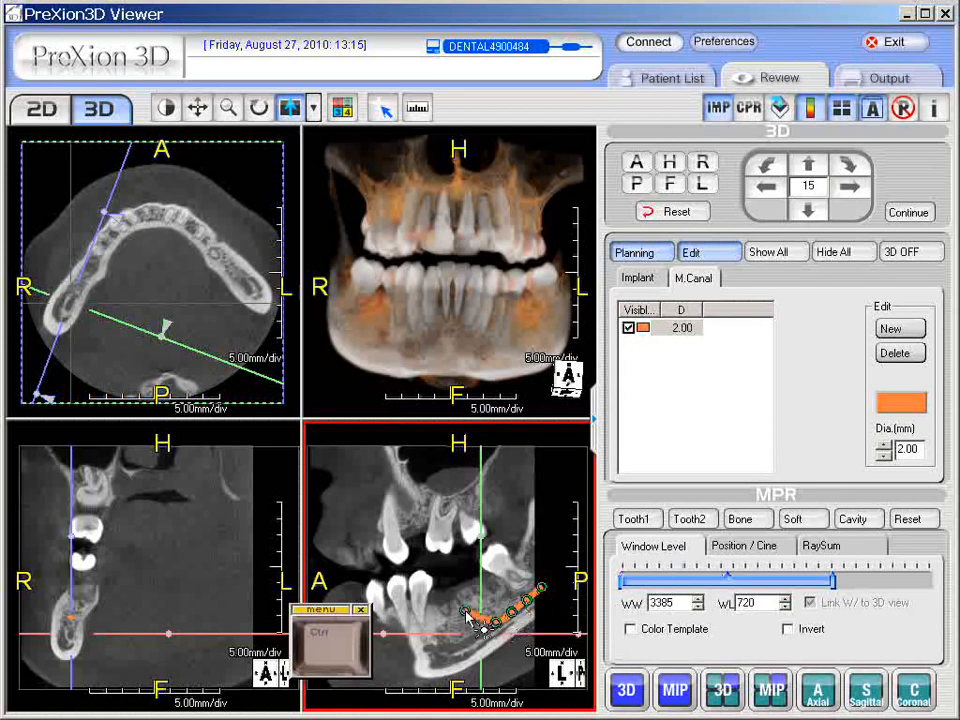
{"action": "mouse_move", "coordinate": [328, 642]}
{"action": "left_mouse_down"}
{"action": "mouse_move", "coordinate": [325, 719]}
{"action": "mouse_move", "coordinate": [275, 645]}
{"action": "mouse_move", "coordinate": [339, 627]}
{"action": "left_mouse_up"}
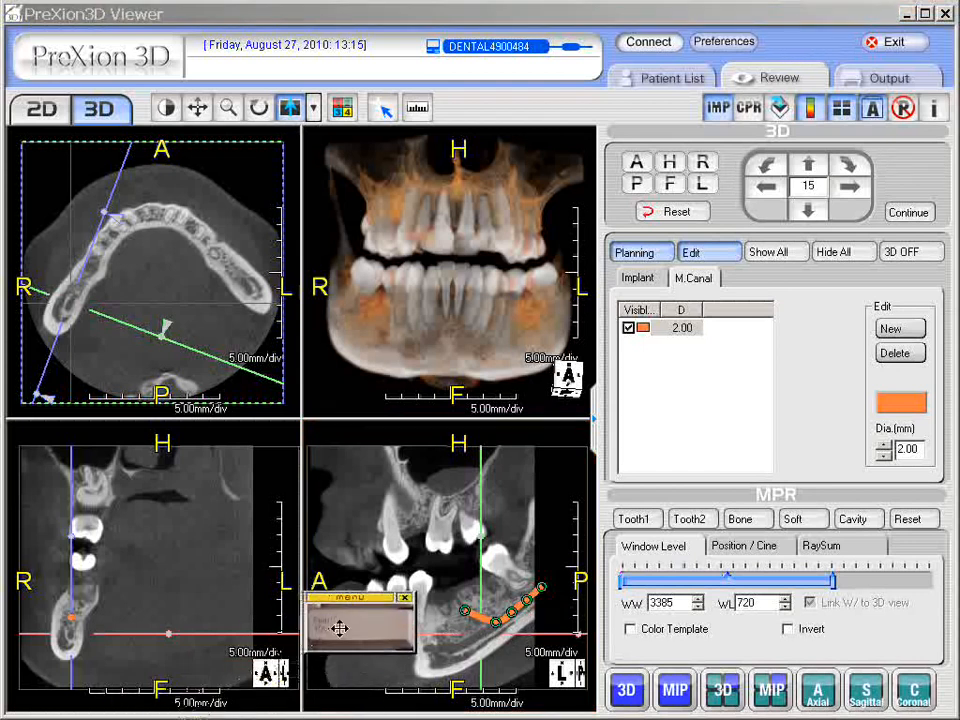
{"action": "left_click", "coordinate": [481, 628]}
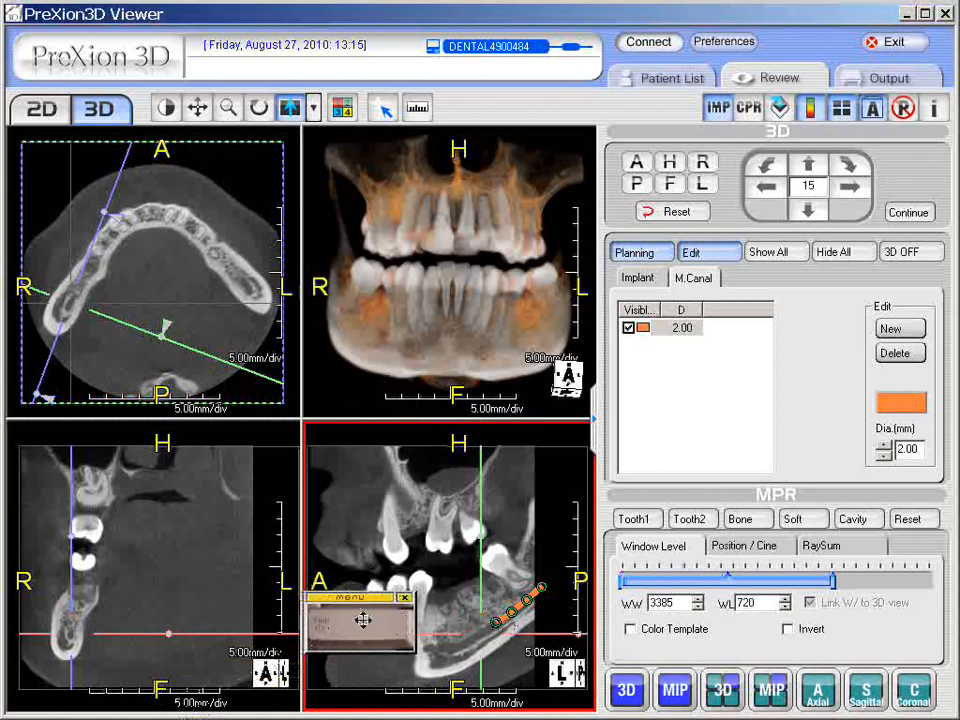
{"action": "left_click_drag", "start_coordinate": [362, 622], "coordinate": [195, 714]}
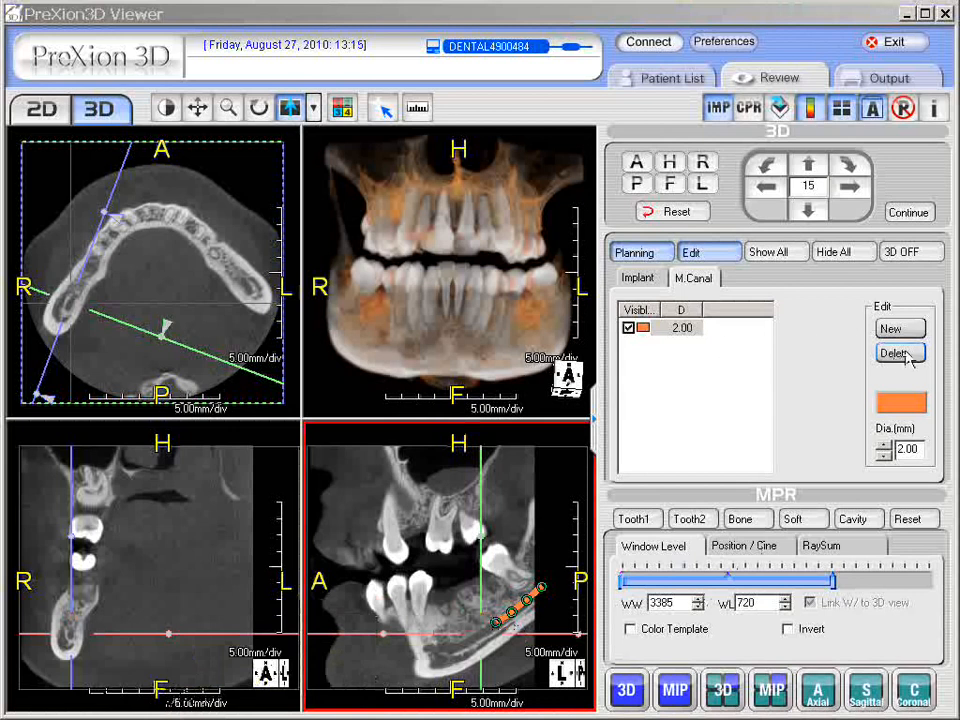
Step: Delete the whole traced mandibular canal from the canal list and confirm the deletion
{"action": "left_click", "coordinate": [903, 355]}
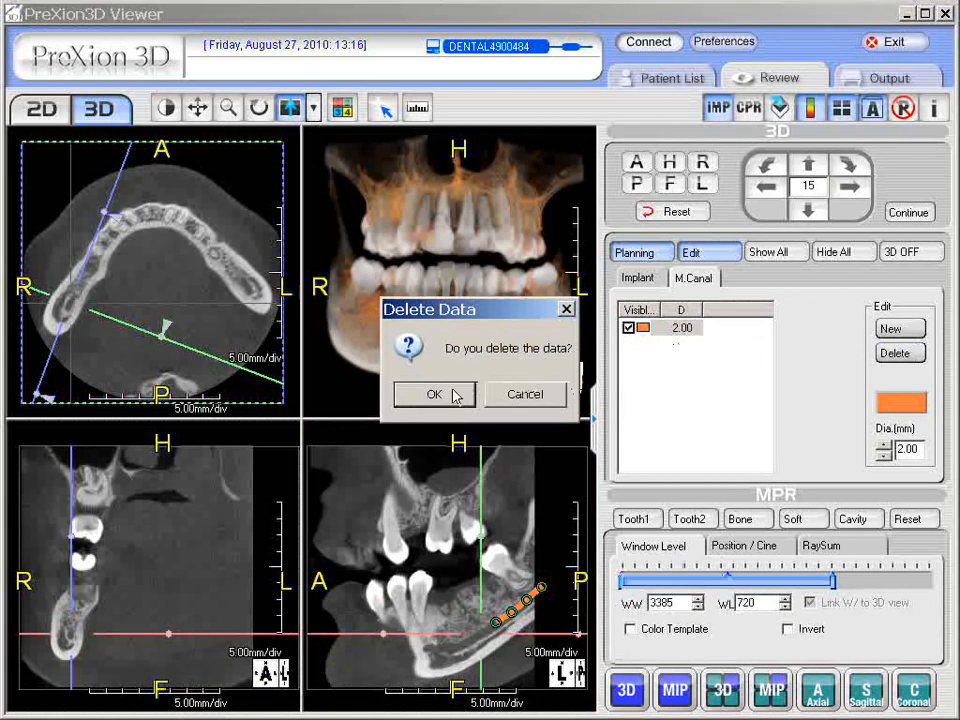
{"action": "left_click", "coordinate": [435, 395]}
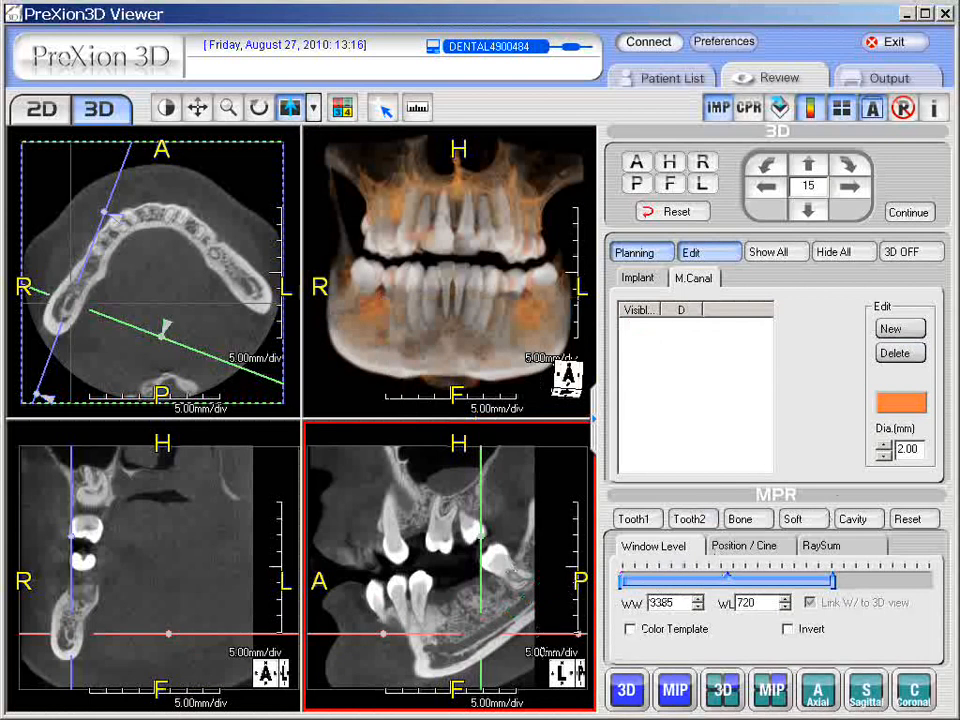
{"action": "left_click_drag", "start_coordinate": [332, 719], "coordinate": [325, 673]}
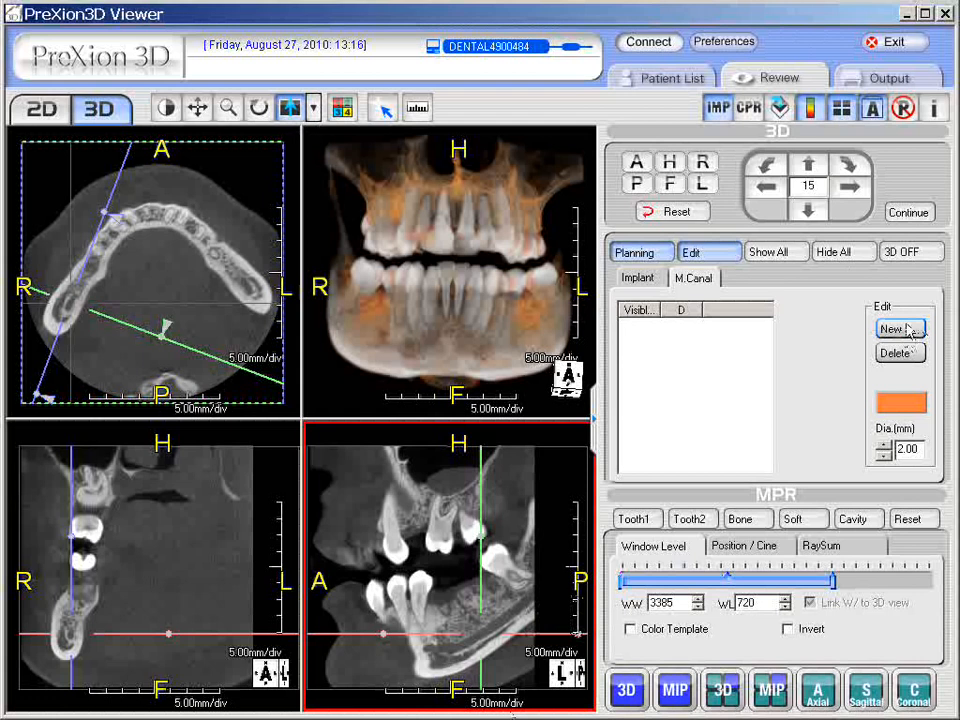
Step: Create a new mandibular canal and trace the right nerve canal with seven points in the sagittal view, from its posterior end forward
{"action": "left_click", "coordinate": [905, 330]}
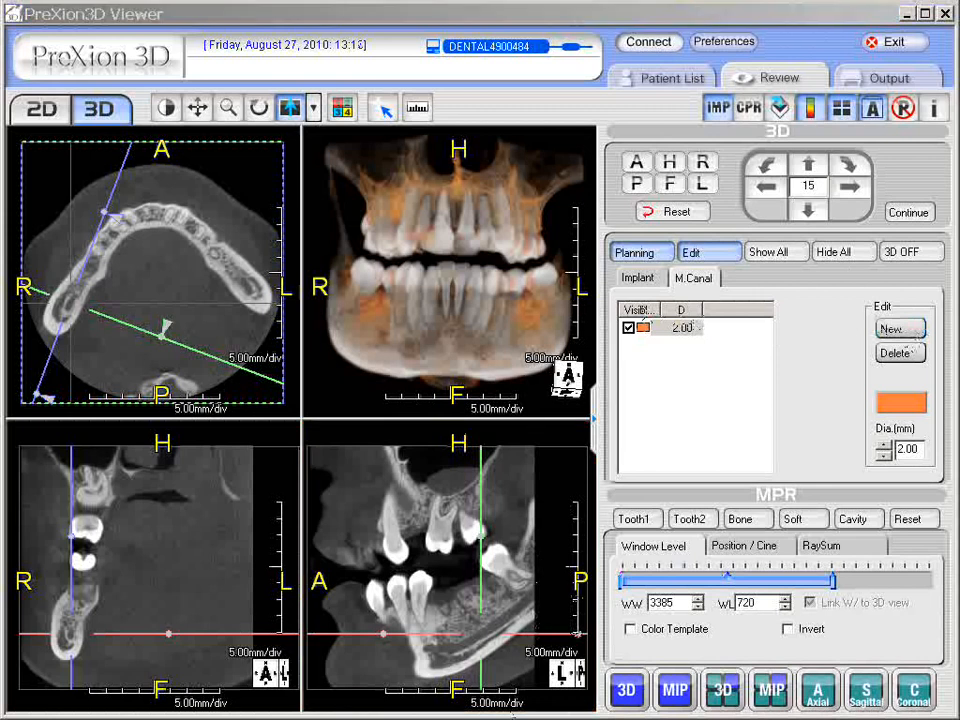
{"action": "left_click", "coordinate": [311, 654]}
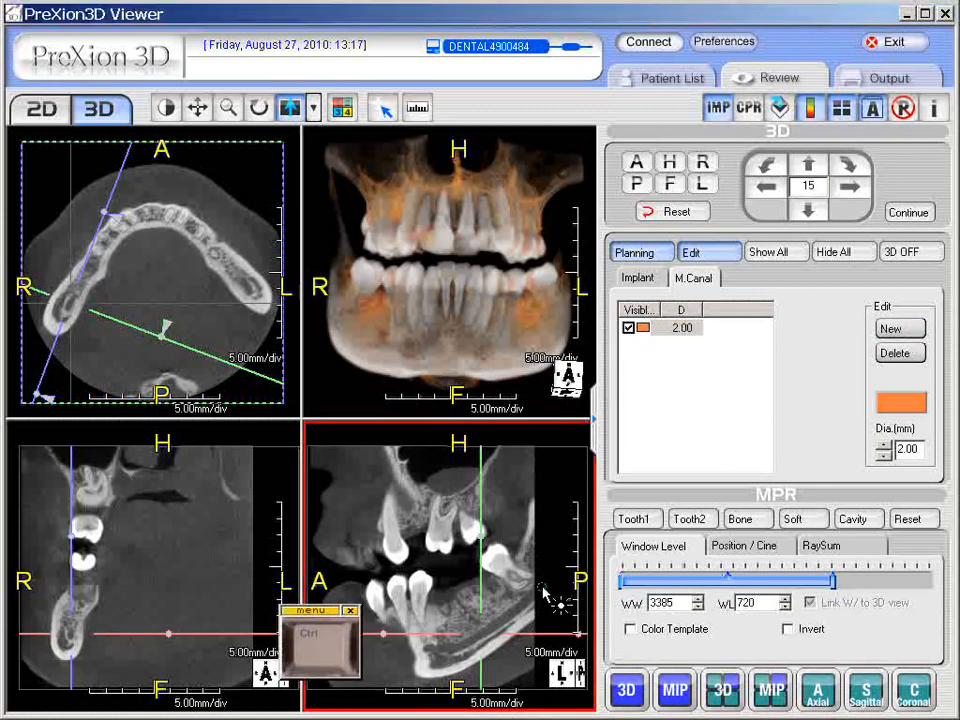
{"action": "left_click", "coordinate": [541, 587]}
{"action": "left_click", "coordinate": [522, 604]}
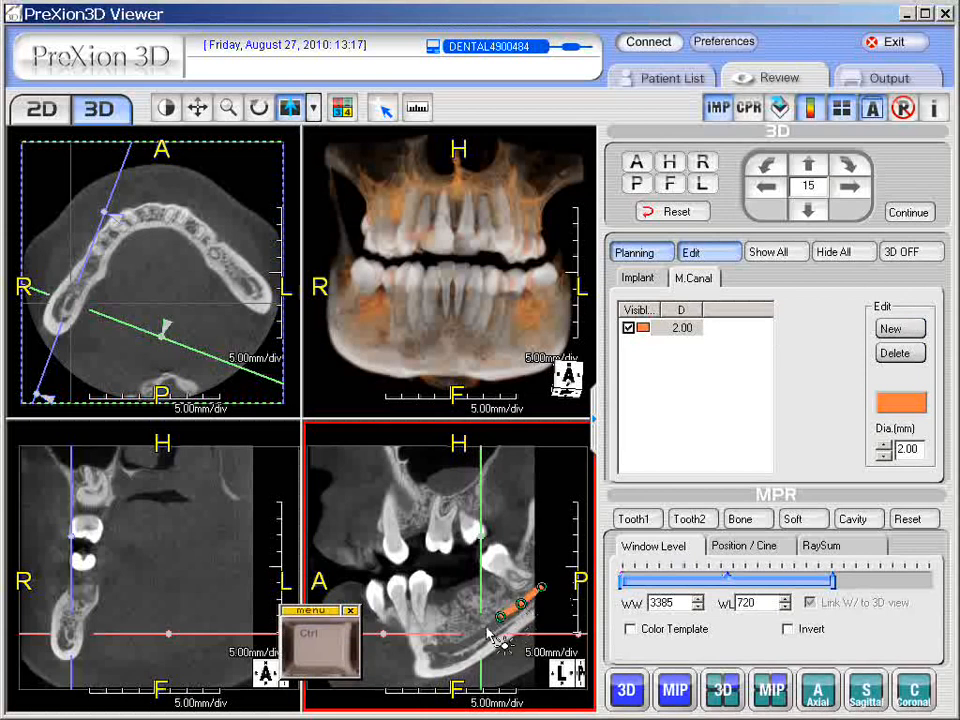
{"action": "left_click", "coordinate": [485, 630]}
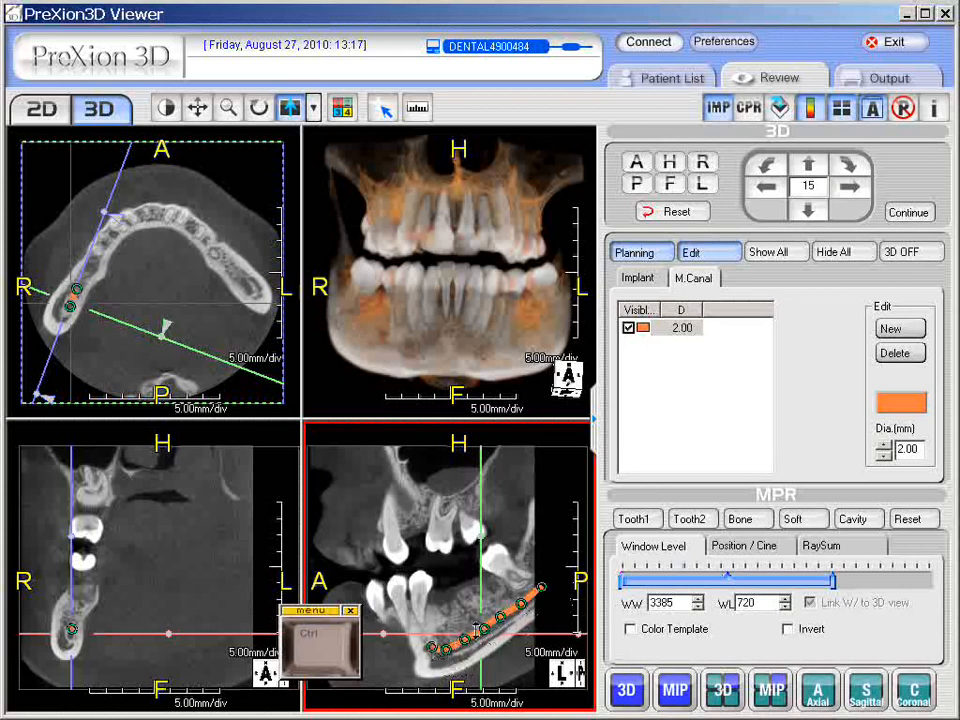
Step: With the MPR reference lines temporarily hidden, fine-tune the canal point positions onto the nerve in the coronal and sagittal views
{"action": "left_click", "coordinate": [250, 645]}
{"action": "left_click", "coordinate": [350, 610]}
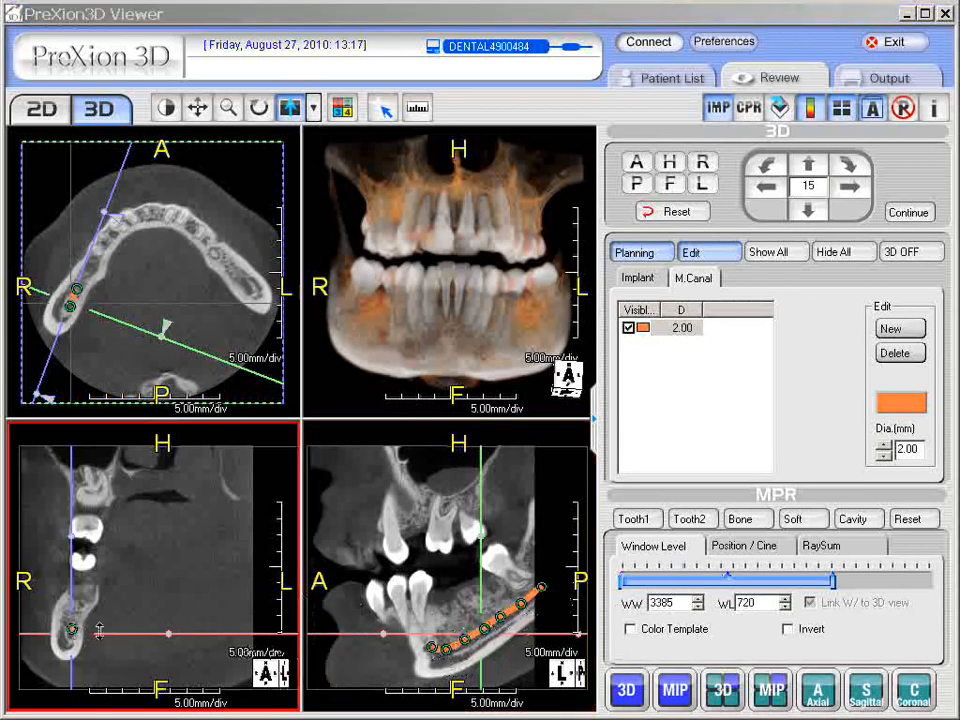
{"action": "left_click", "coordinate": [843, 111]}
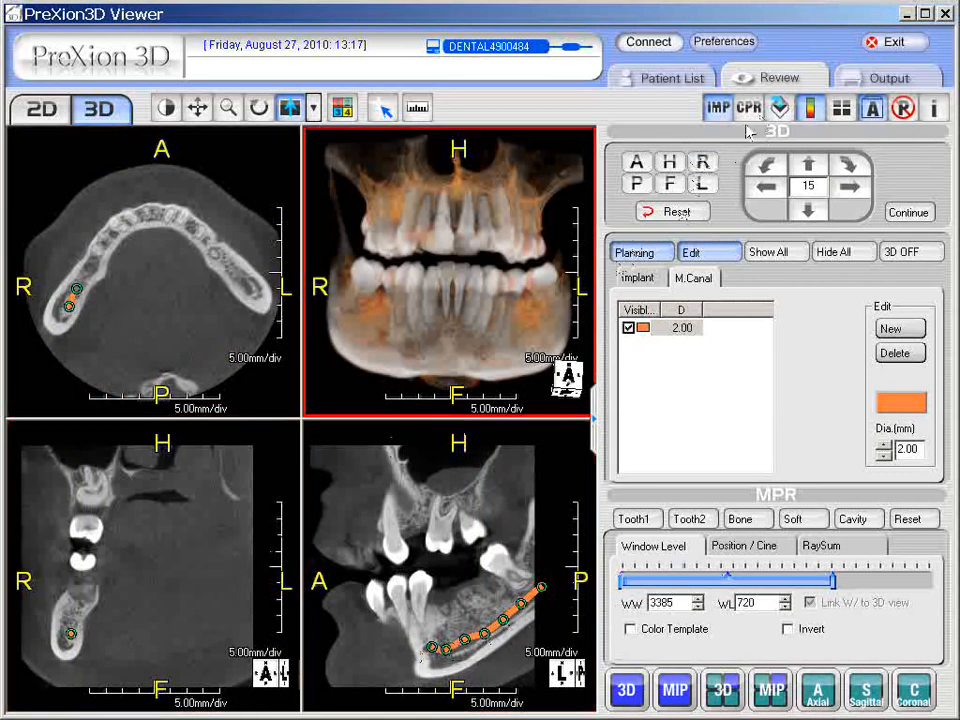
{"action": "left_click", "coordinate": [843, 110]}
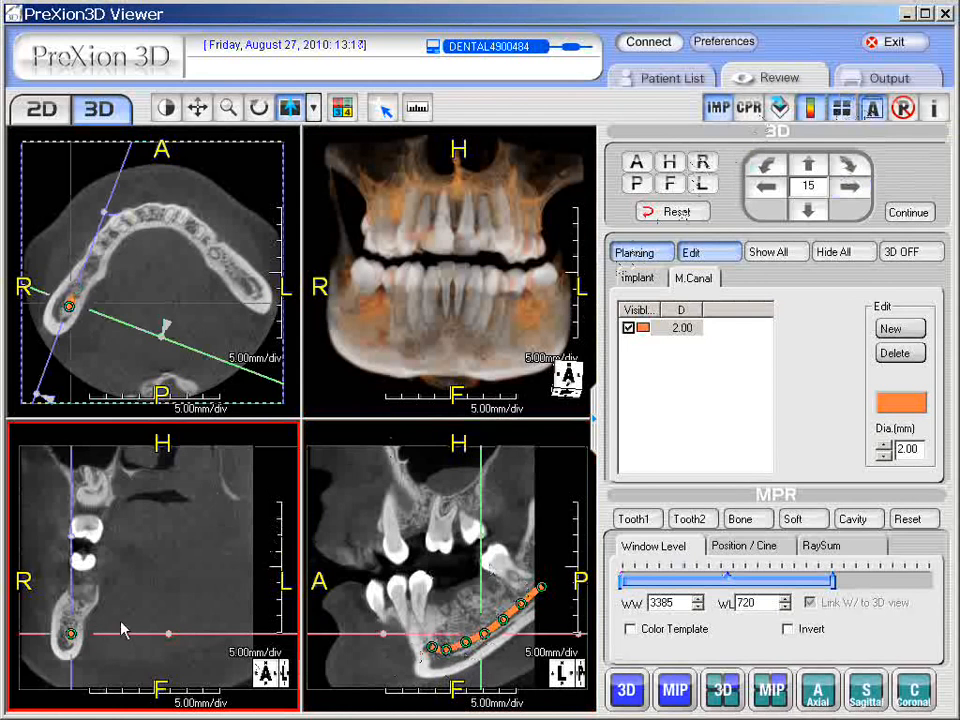
Step: Rotate the 3D model to the right side to examine the traced canal, and turn it back towards the front
{"action": "left_click_drag", "start_coordinate": [381, 293], "coordinate": [520, 312]}
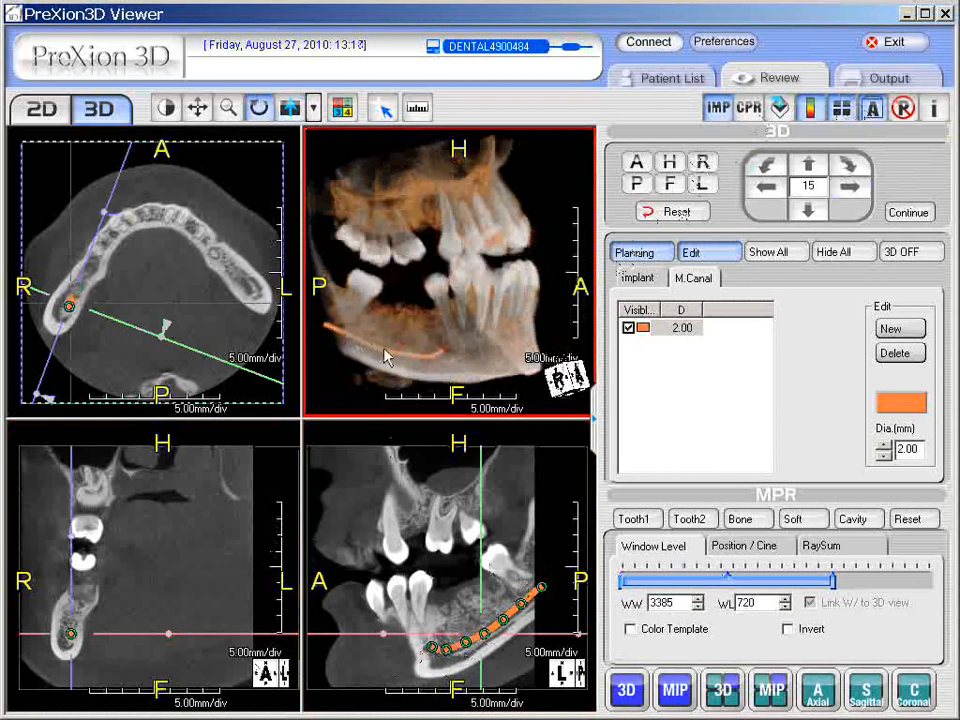
{"action": "left_click_drag", "start_coordinate": [477, 355], "coordinate": [446, 322]}
{"action": "left_click_drag", "start_coordinate": [496, 284], "coordinate": [482, 284]}
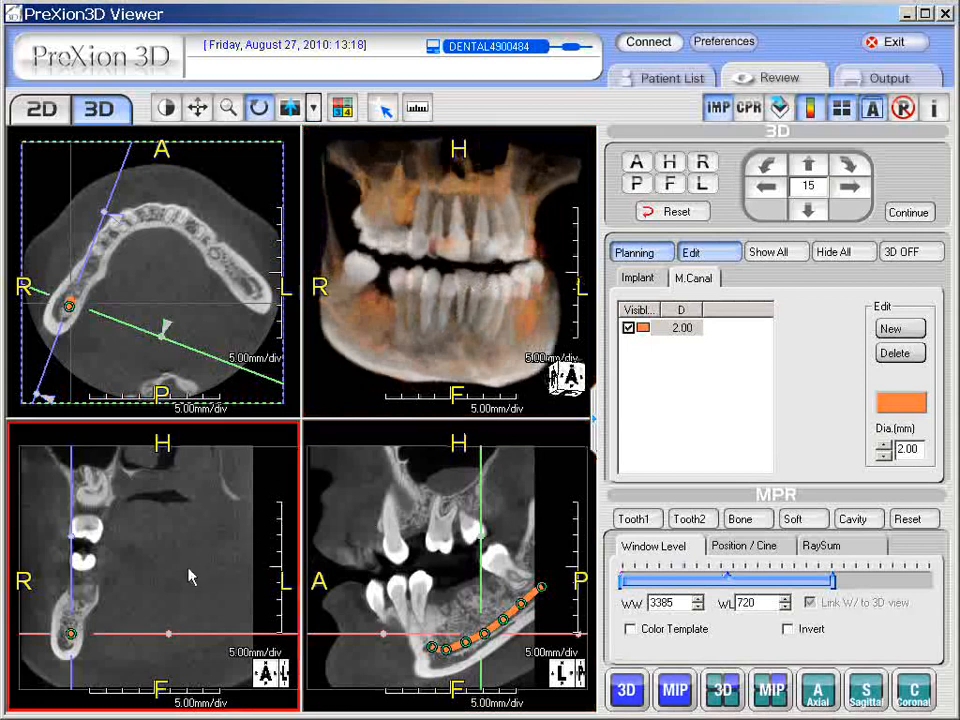
Step: Move the coronal slice to the canal's anterior end and, with reference lines temporarily hidden, extend the canal with a point at the mental foramen
{"action": "scroll", "coordinate": [175, 568], "scroll_direction": "up", "scroll_amount": 3}
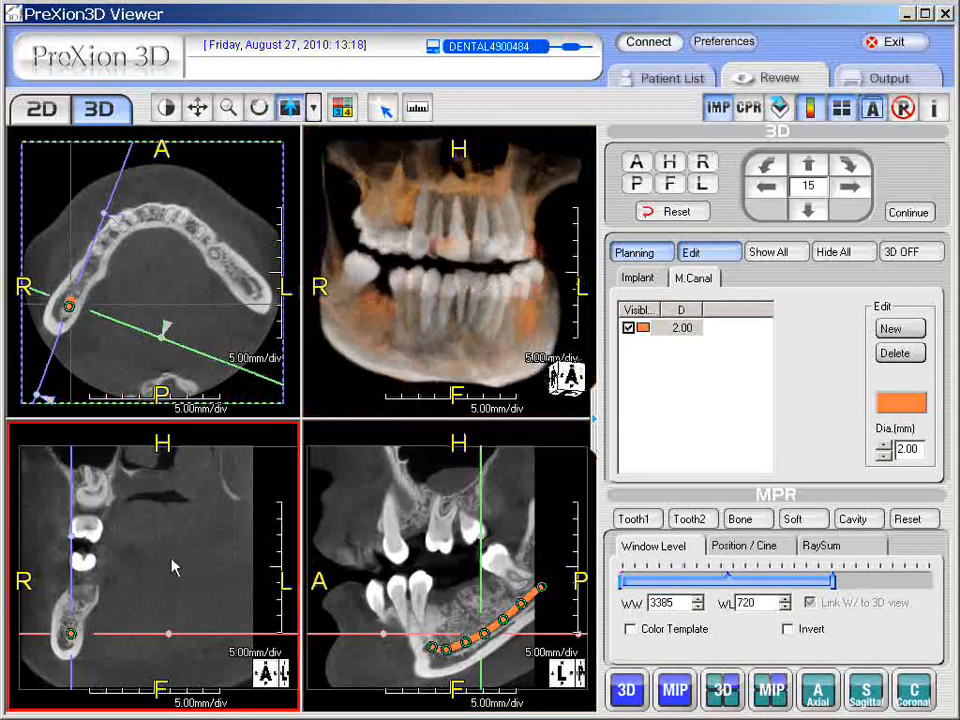
{"action": "scroll", "coordinate": [172, 568], "scroll_direction": "up", "scroll_amount": 3}
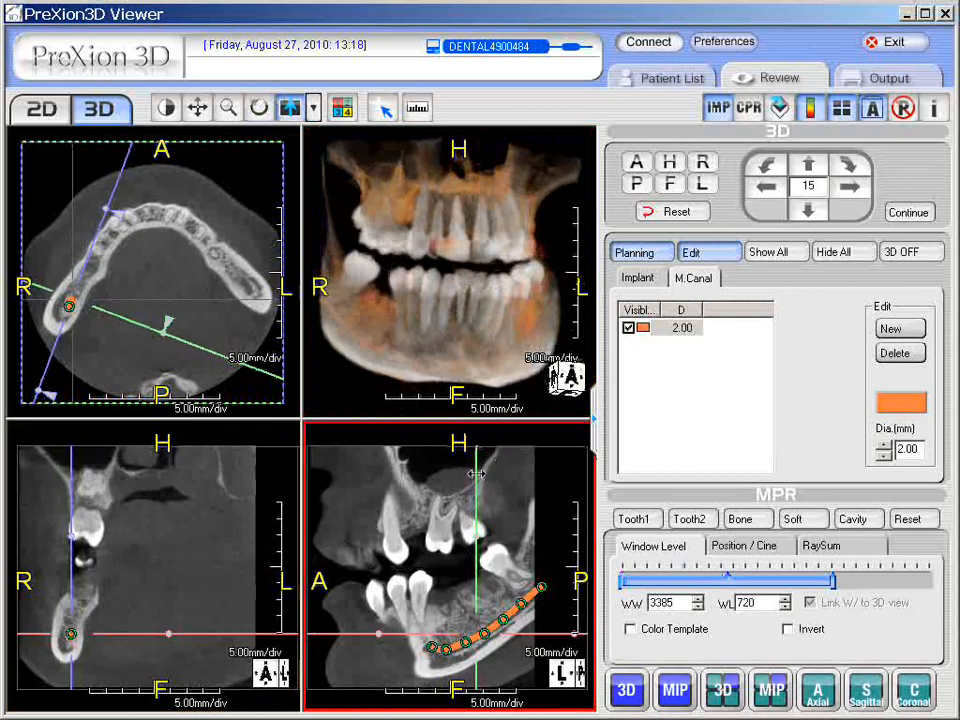
{"action": "left_click_drag", "start_coordinate": [476, 474], "coordinate": [430, 471]}
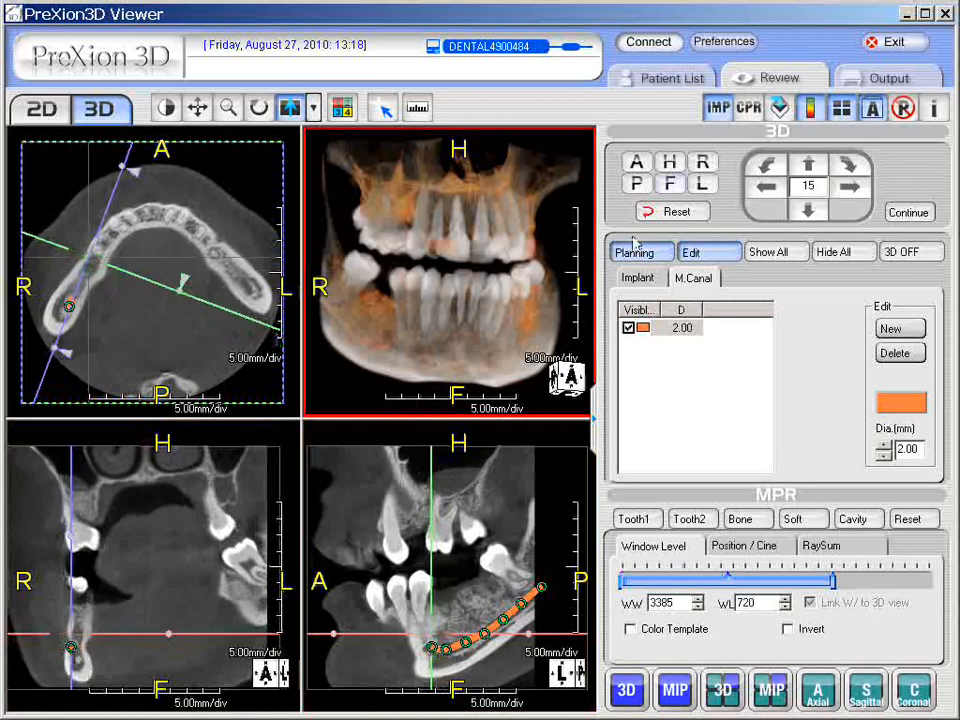
{"action": "left_click", "coordinate": [843, 110]}
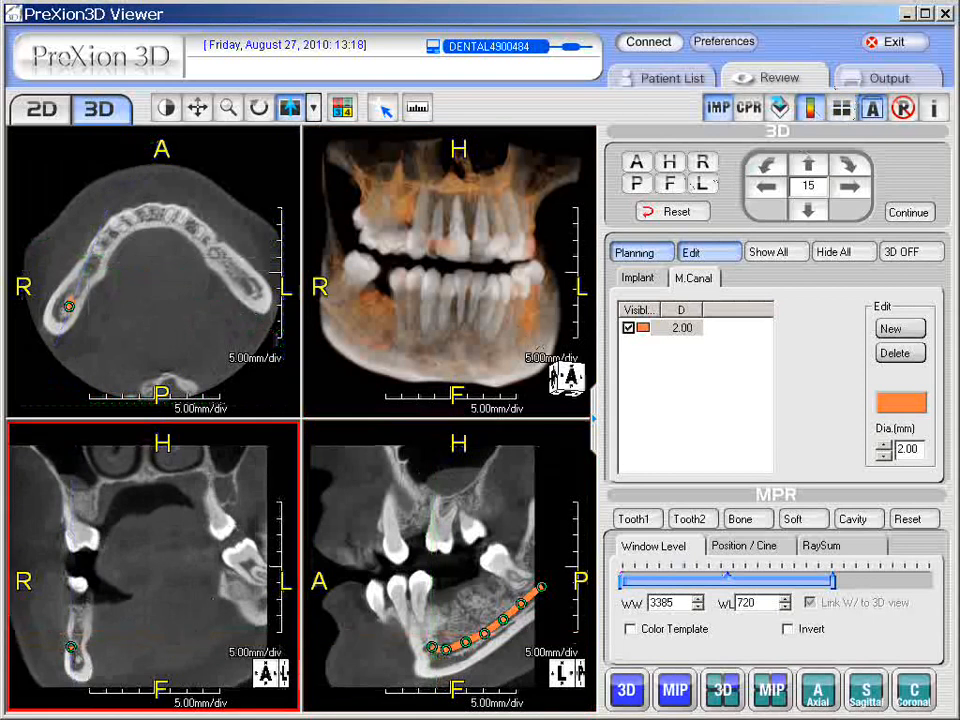
{"action": "key", "text": "ctrl"}
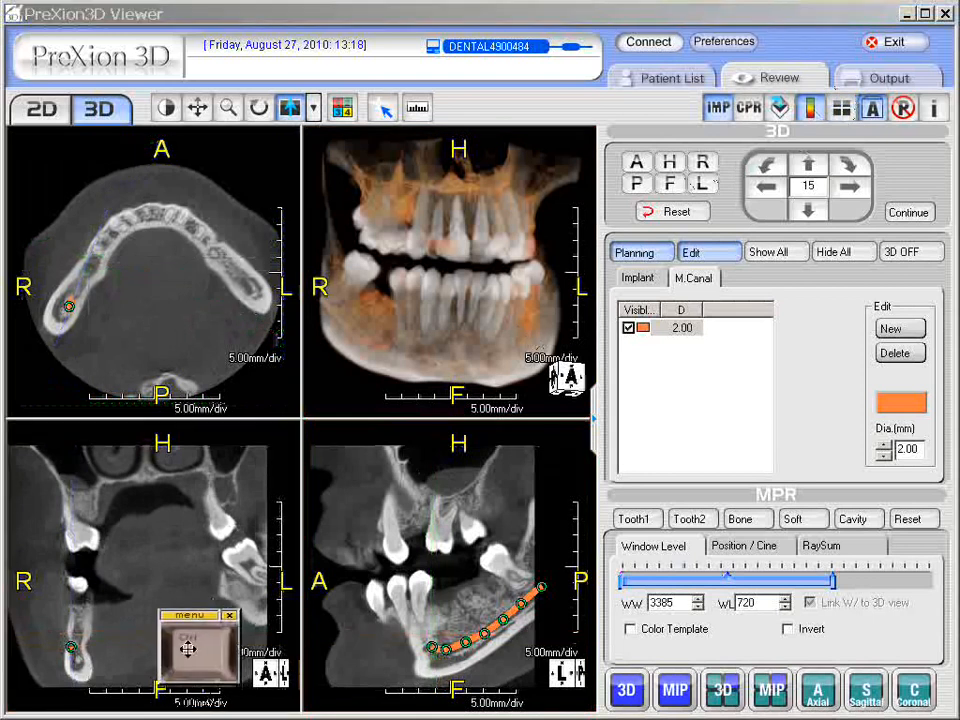
{"action": "left_click", "coordinate": [63, 640], "text": "ctrl"}
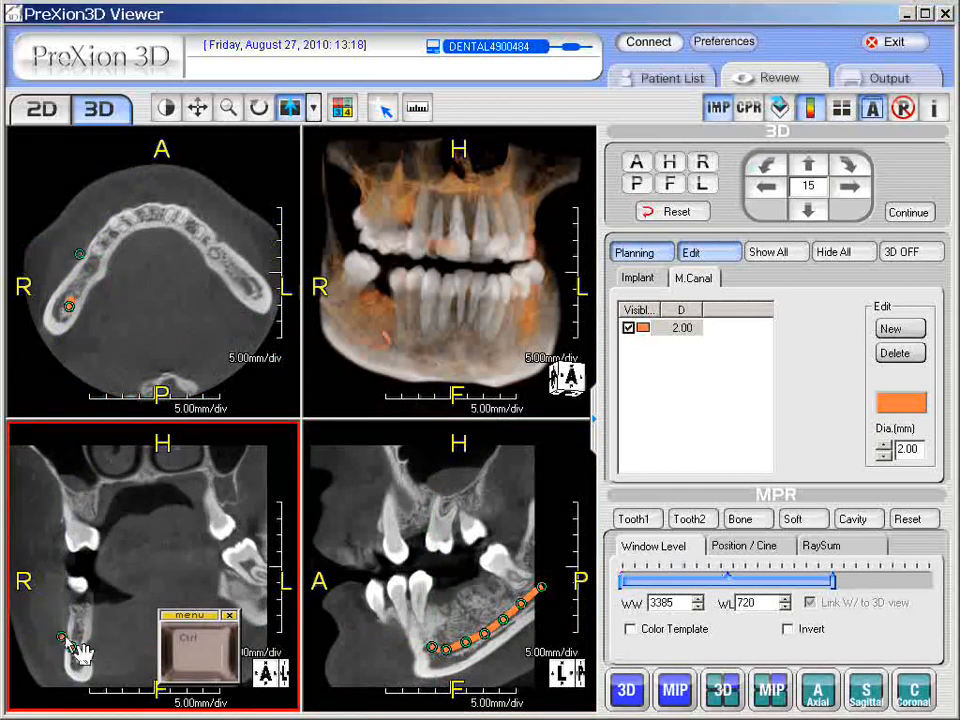
{"action": "left_click", "coordinate": [381, 388]}
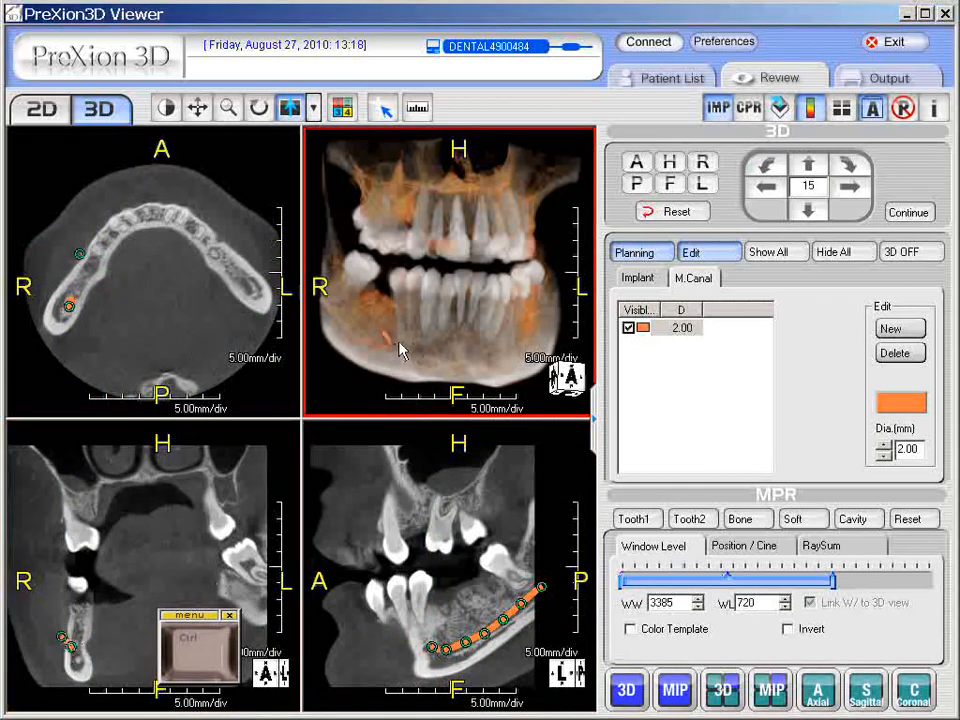
{"action": "left_click", "coordinate": [229, 615]}
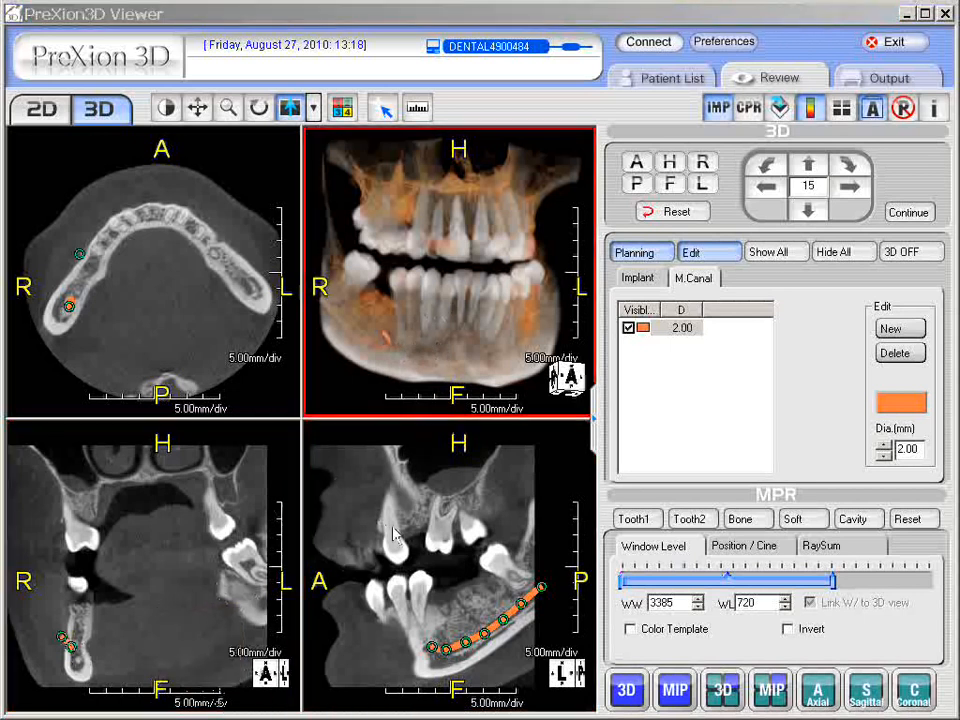
{"action": "left_click", "coordinate": [842, 112]}
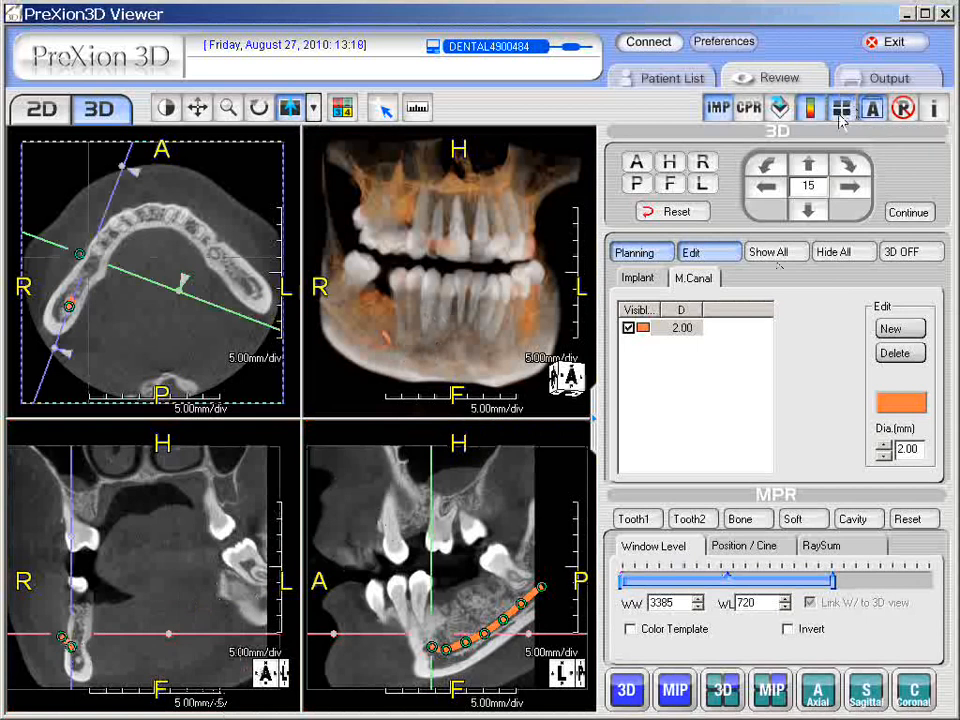
Step: Reset the views, centre the MPR planes on the left mandibular nerve, and rotate the sagittal plane along the left mandible
{"action": "left_click", "coordinate": [674, 212]}
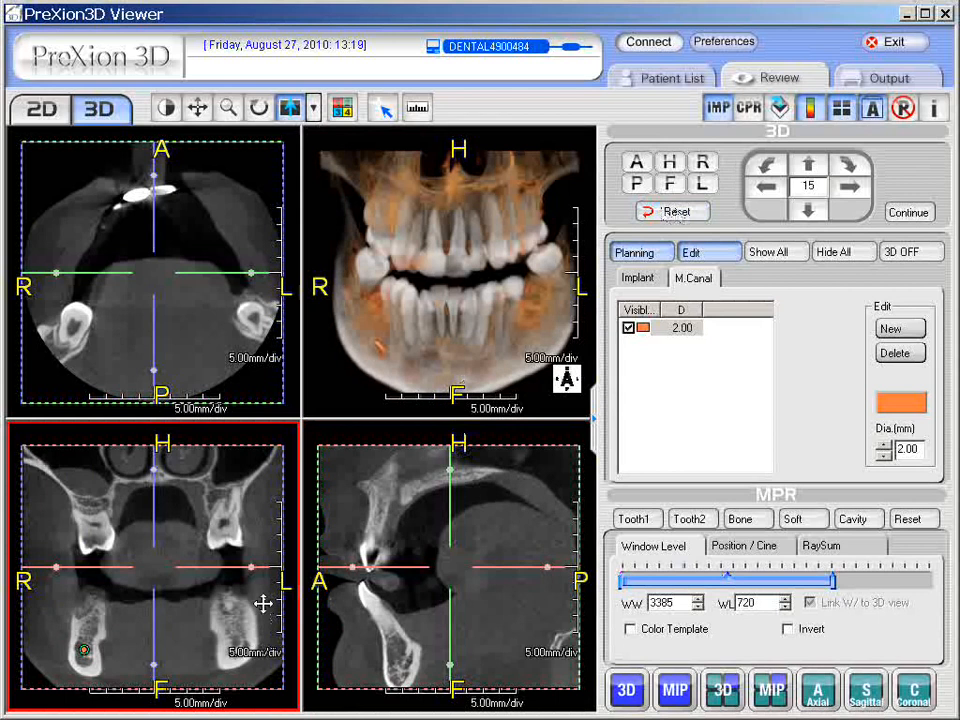
{"action": "left_click_drag", "start_coordinate": [261, 604], "coordinate": [240, 602]}
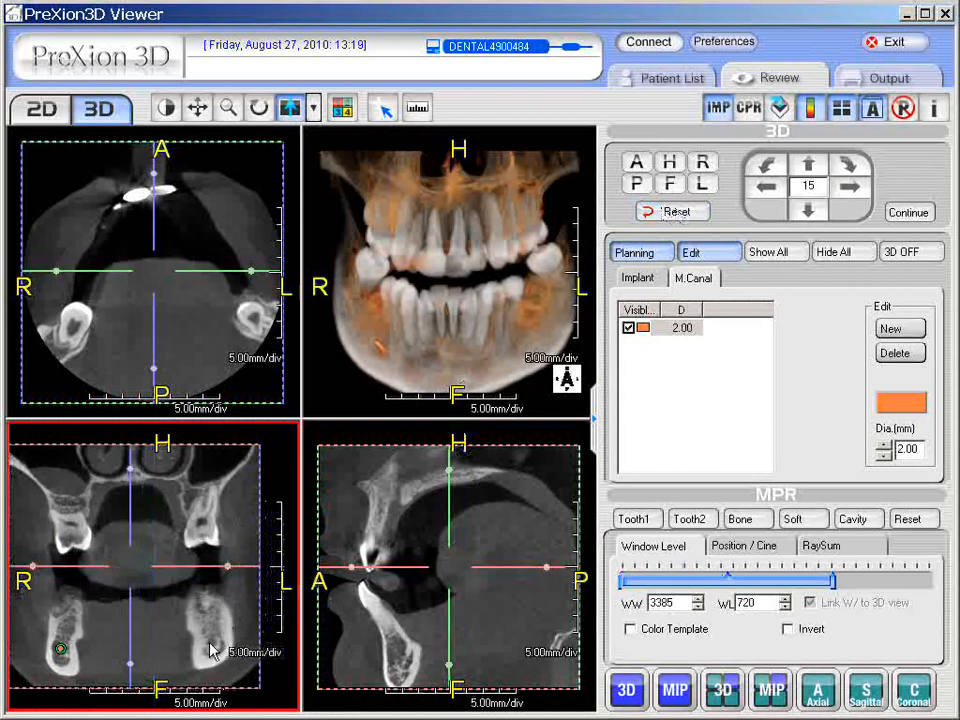
{"action": "key", "text": "alt"}
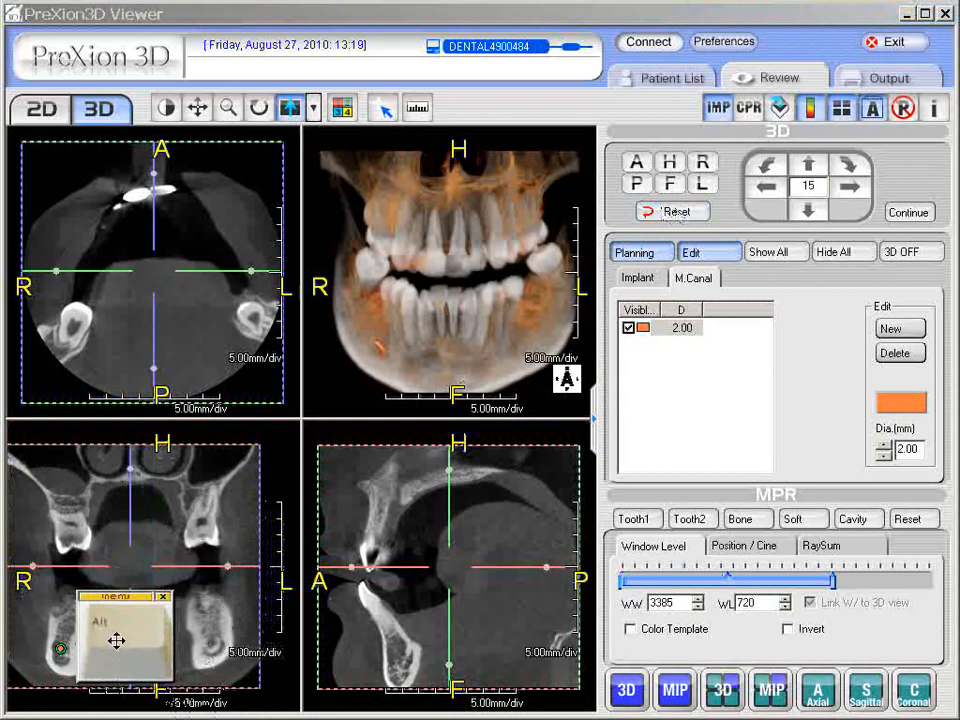
{"action": "left_click", "coordinate": [141, 663], "text": "alt"}
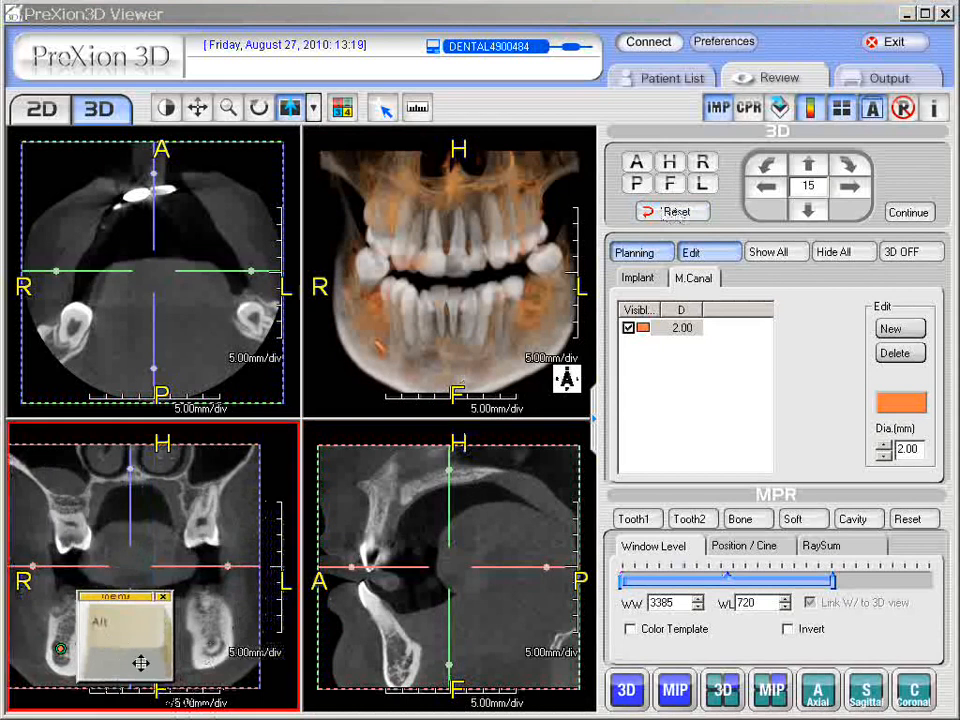
{"action": "left_click", "coordinate": [211, 641], "text": "alt"}
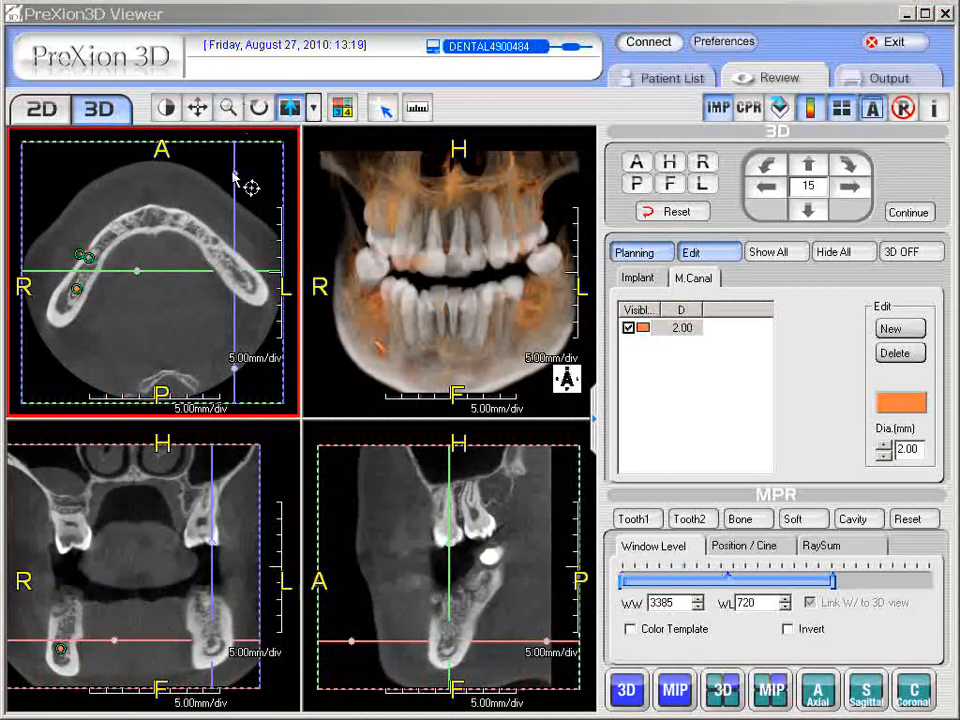
{"action": "left_click_drag", "start_coordinate": [236, 177], "coordinate": [190, 189]}
{"action": "left_click", "coordinate": [521, 669]}
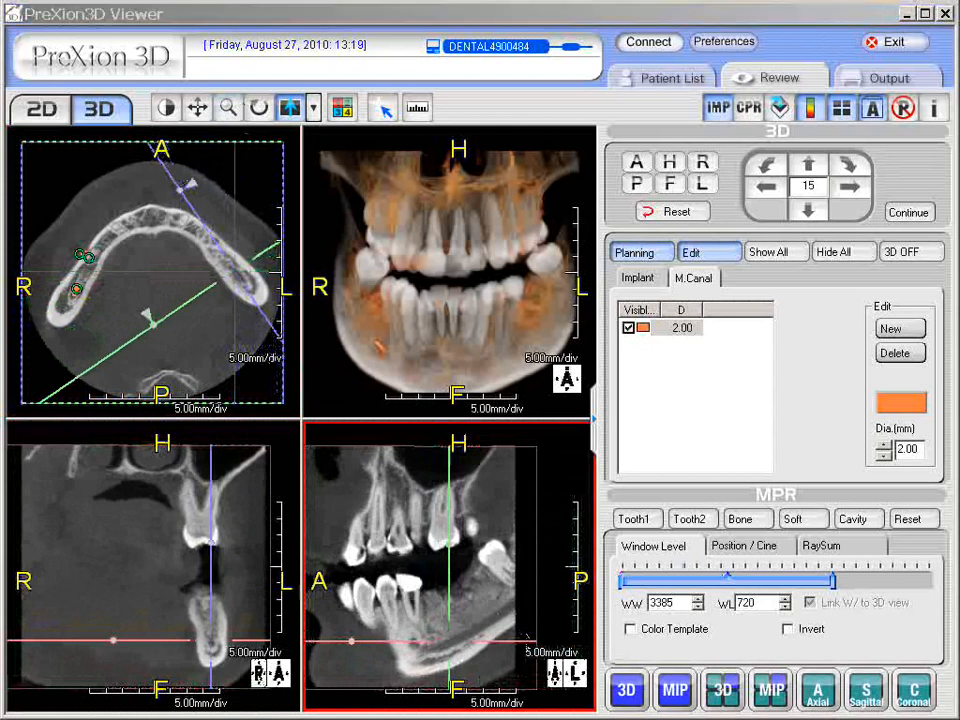
Step: Create a second mandibular canal entry for the left side
{"action": "left_click_drag", "start_coordinate": [308, 716], "coordinate": [309, 648]}
{"action": "left_click", "coordinate": [330, 470]}
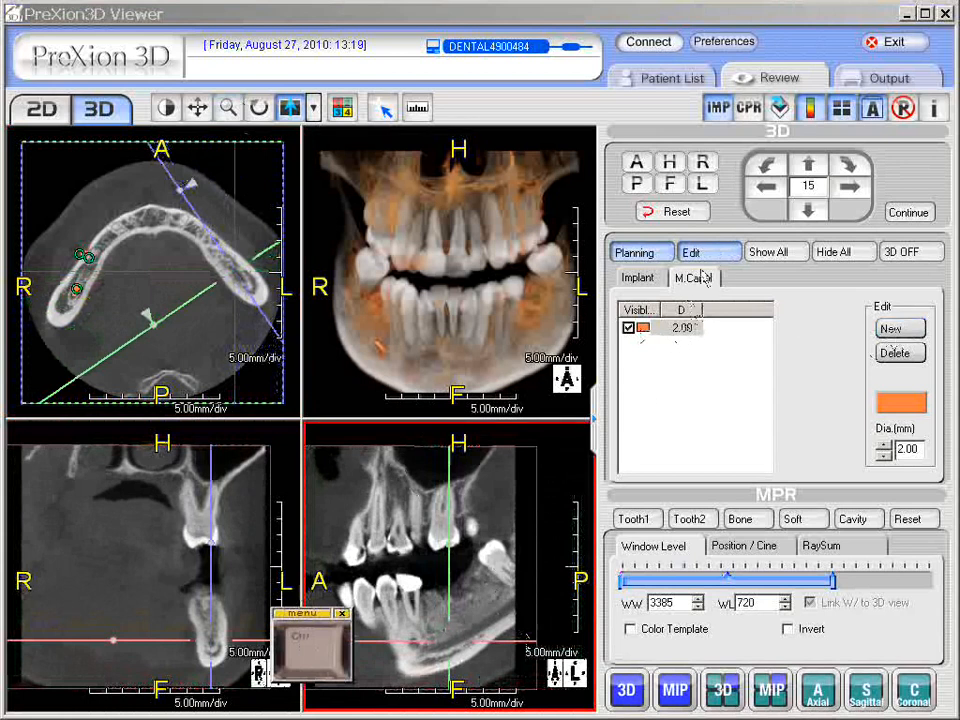
{"action": "left_click", "coordinate": [698, 281]}
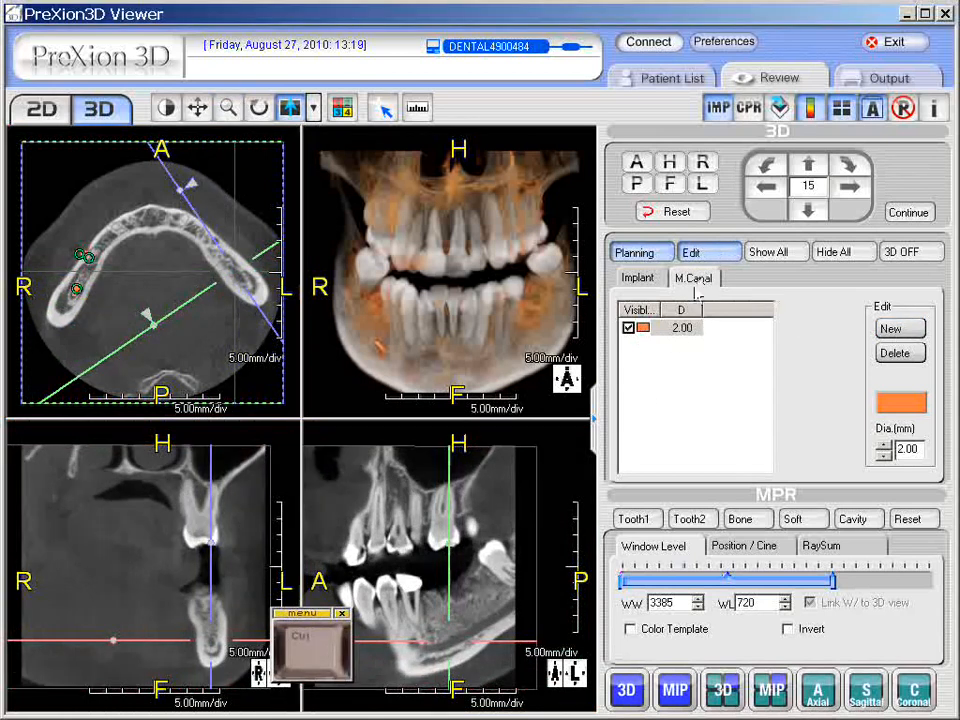
{"action": "left_click", "coordinate": [906, 329]}
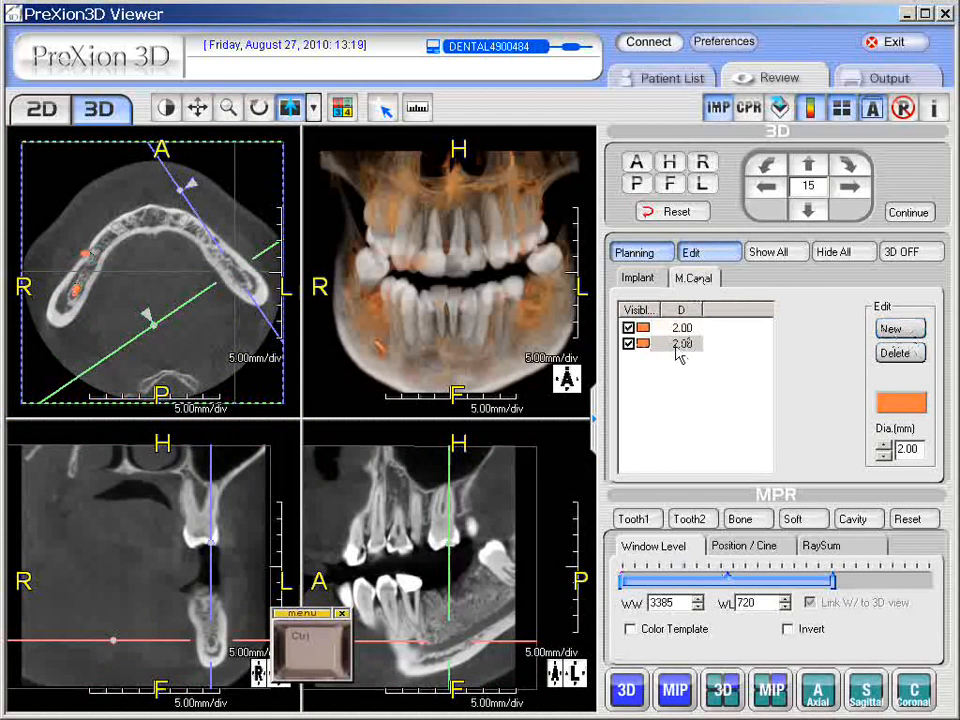
{"action": "left_click", "coordinate": [506, 557]}
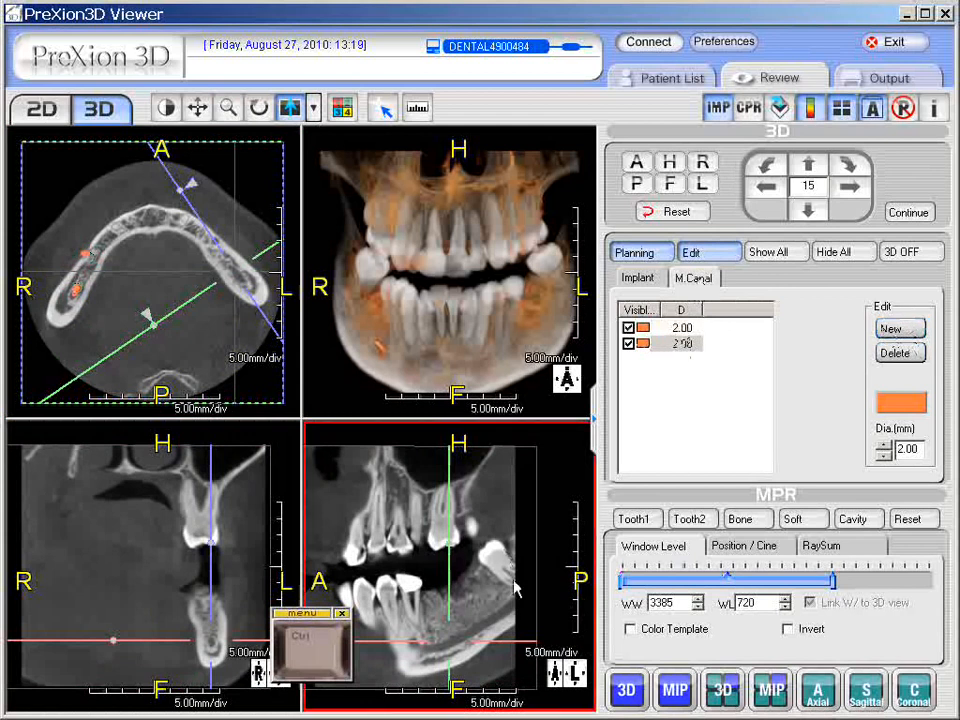
{"action": "left_click", "coordinate": [319, 674]}
{"action": "left_click_drag", "start_coordinate": [320, 674], "coordinate": [324, 719]}
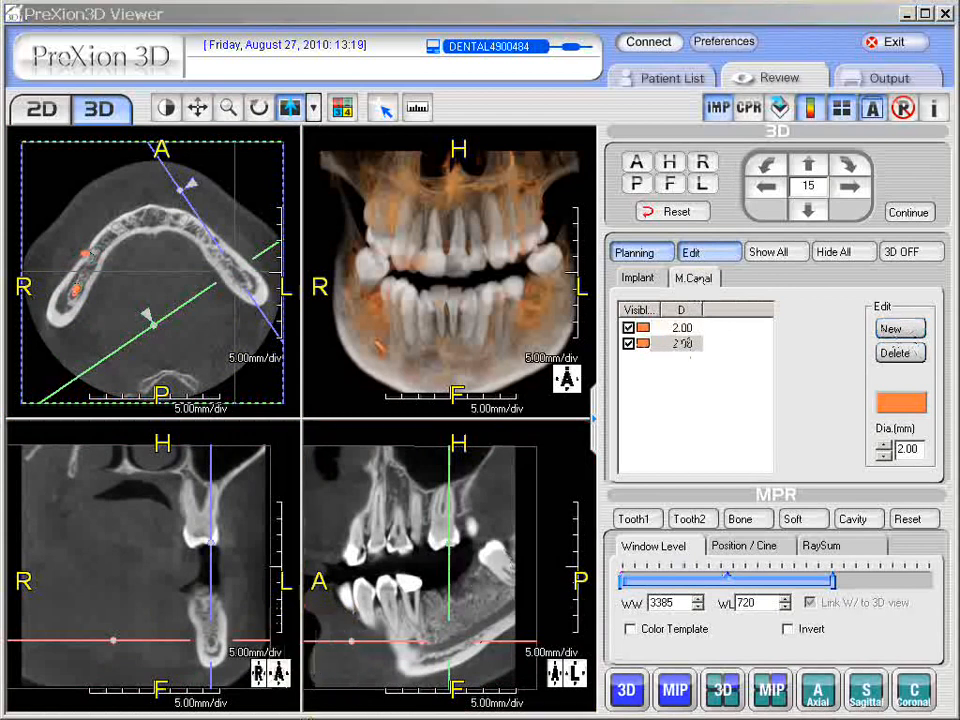
Step: Set the second canal's colour to pink and, after trying another diameter, set its diameter to 2.00 mm
{"action": "left_click", "coordinate": [918, 400]}
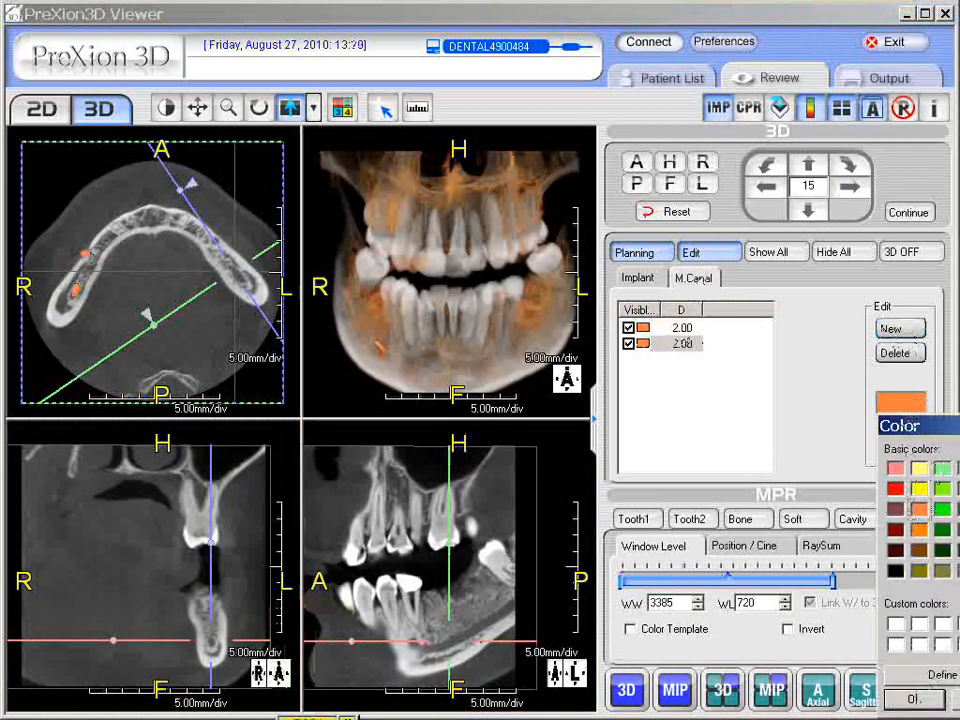
{"action": "left_click", "coordinate": [938, 700]}
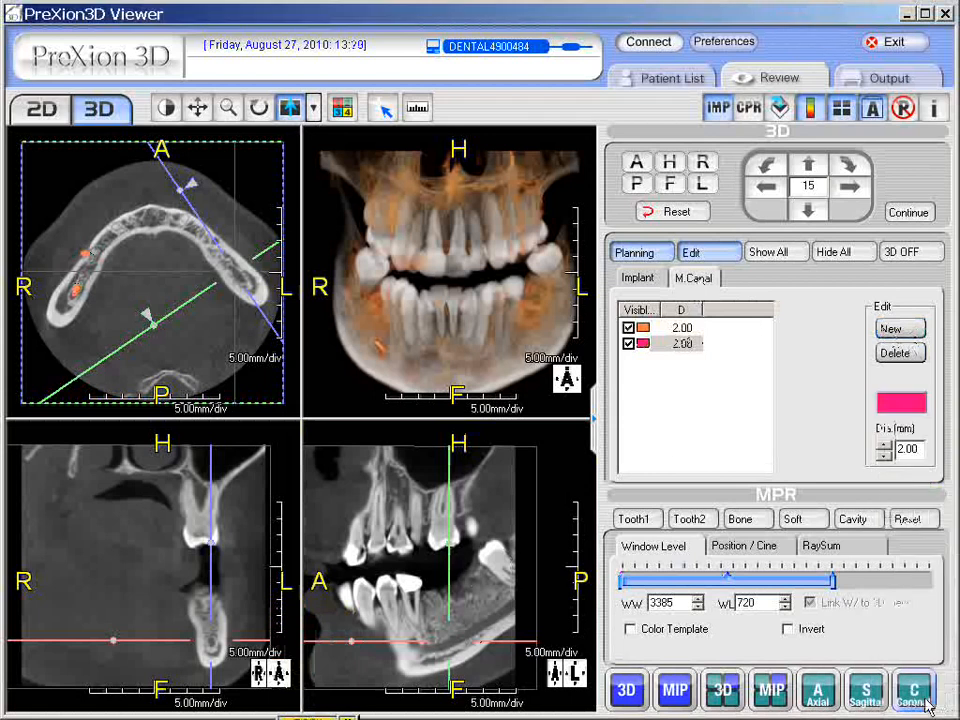
{"action": "left_click", "coordinate": [886, 458]}
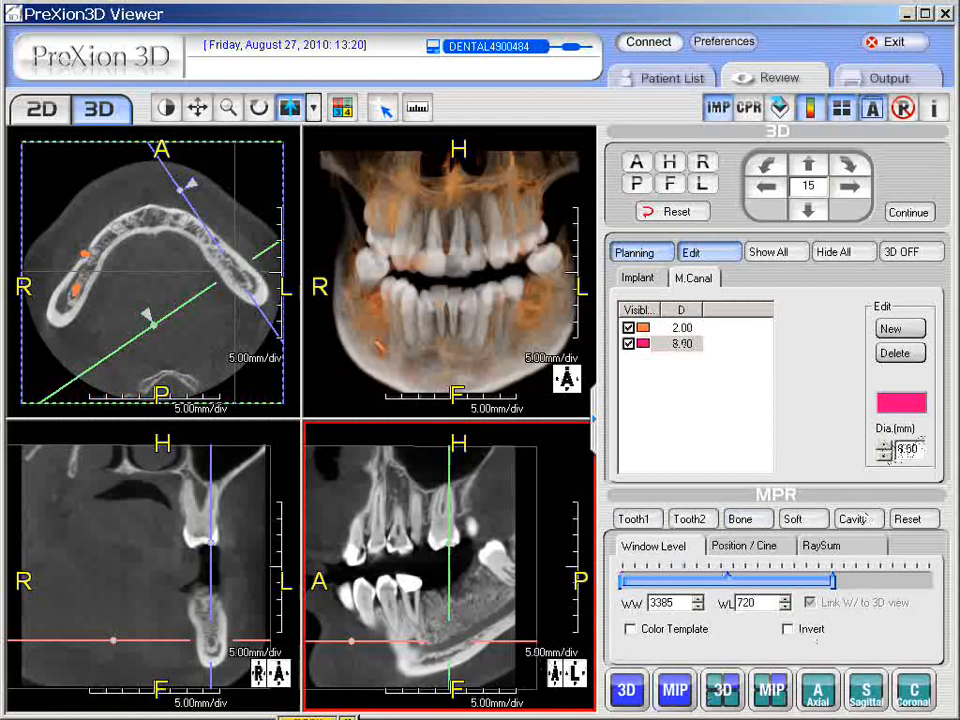
Step: Trace the left mandibular canal on the sagittal view with points from its posterior end forward to the mental foramen region
{"action": "left_click_drag", "start_coordinate": [318, 718], "coordinate": [325, 604]}
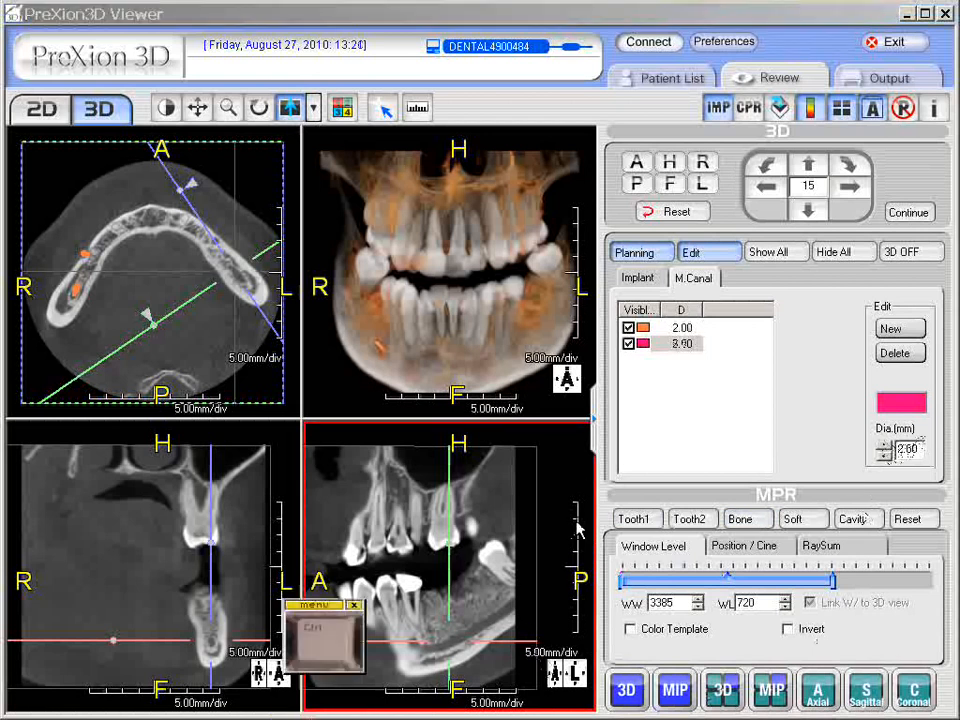
{"action": "left_click", "coordinate": [524, 598], "text": "ctrl"}
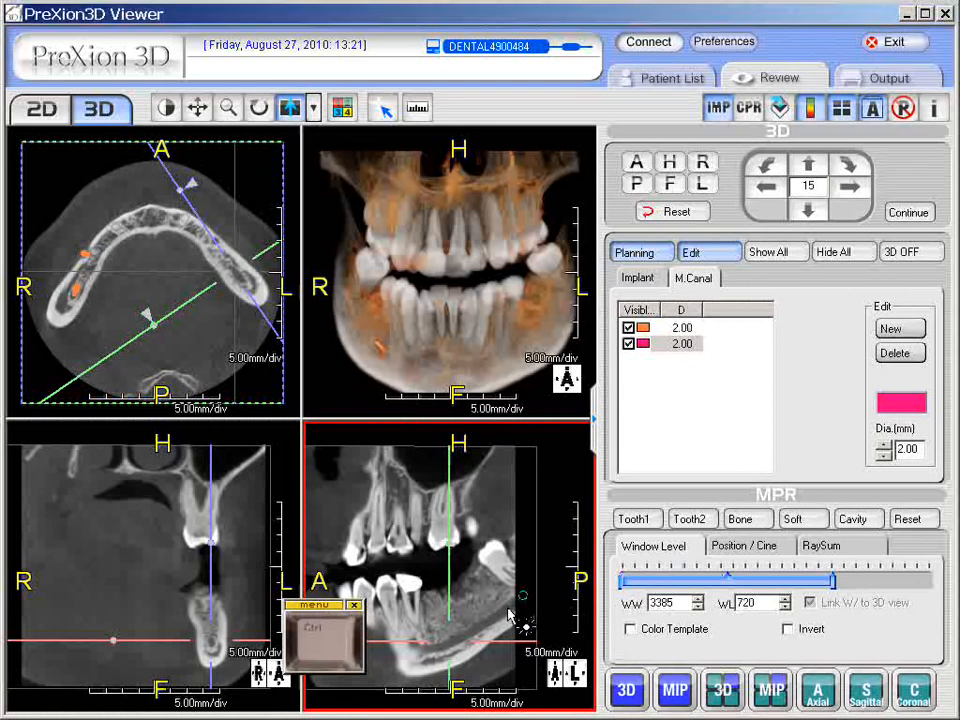
{"action": "left_click", "coordinate": [507, 609], "text": "ctrl"}
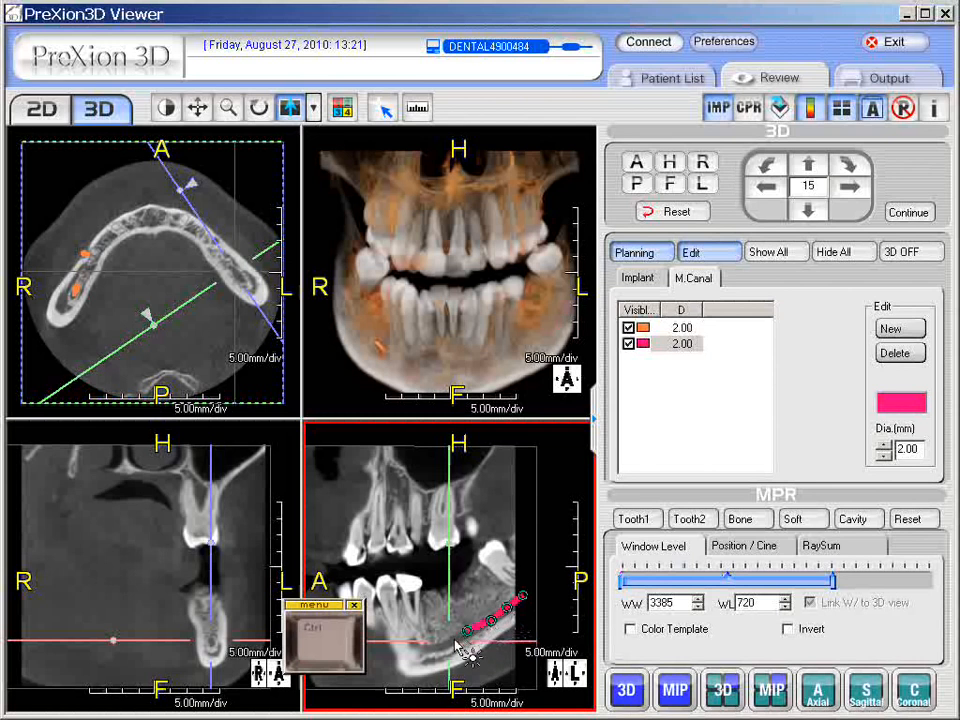
{"action": "left_click", "coordinate": [455, 641], "text": "ctrl"}
{"action": "left_click", "coordinate": [437, 642], "text": "ctrl"}
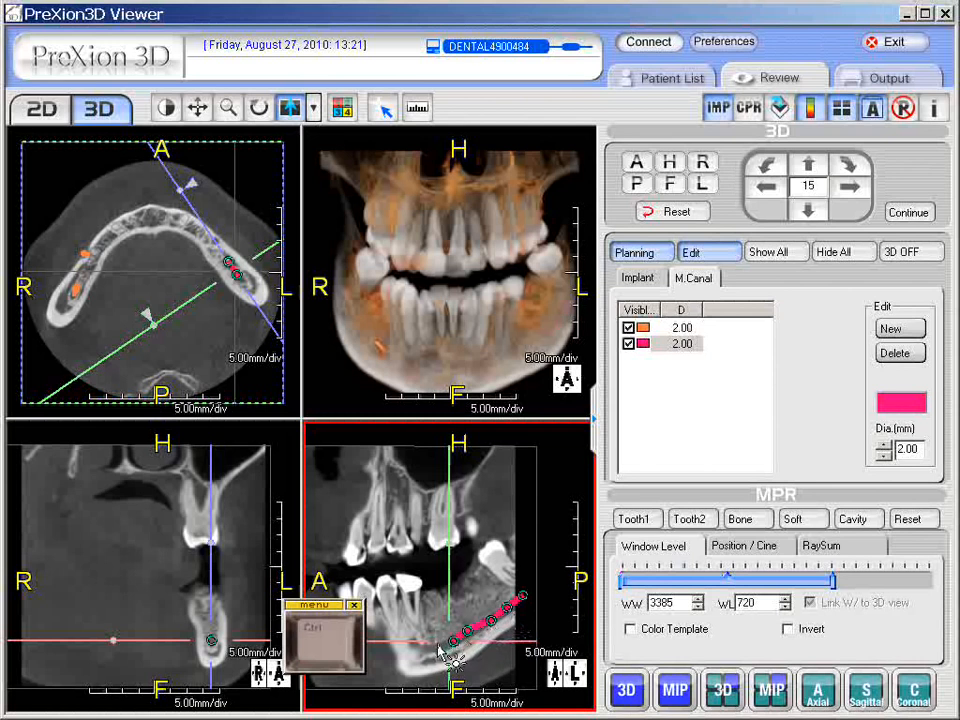
{"action": "left_click", "coordinate": [423, 644], "text": "ctrl"}
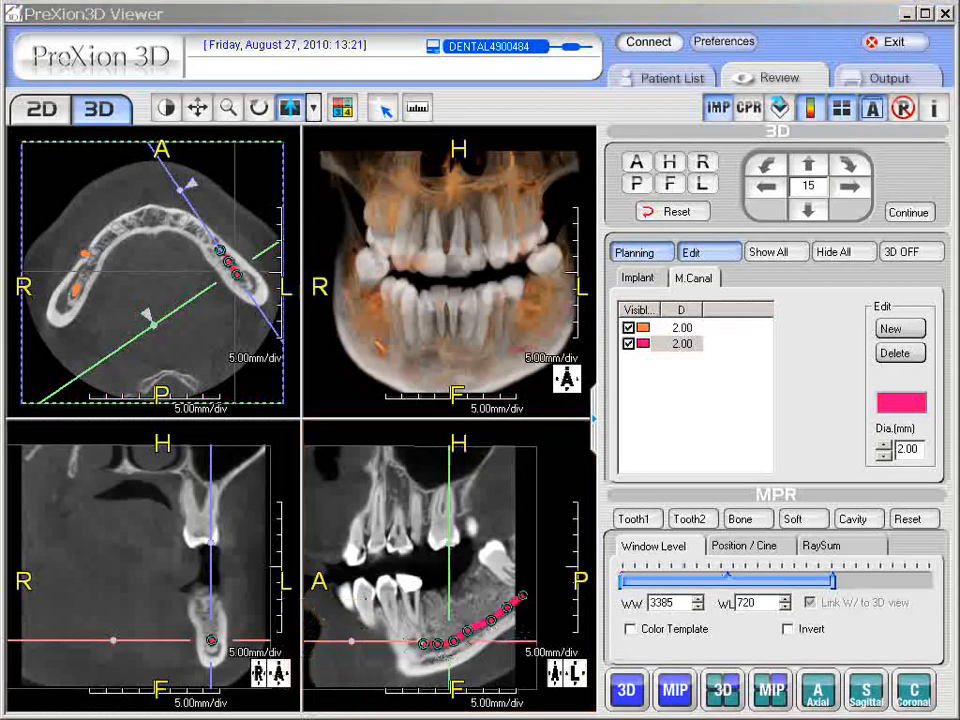
Step: Move the coronal slice to the left canal's anterior end, hide the reference lines, and recentre the last canal point within the nerve
{"action": "left_click", "coordinate": [448, 514]}
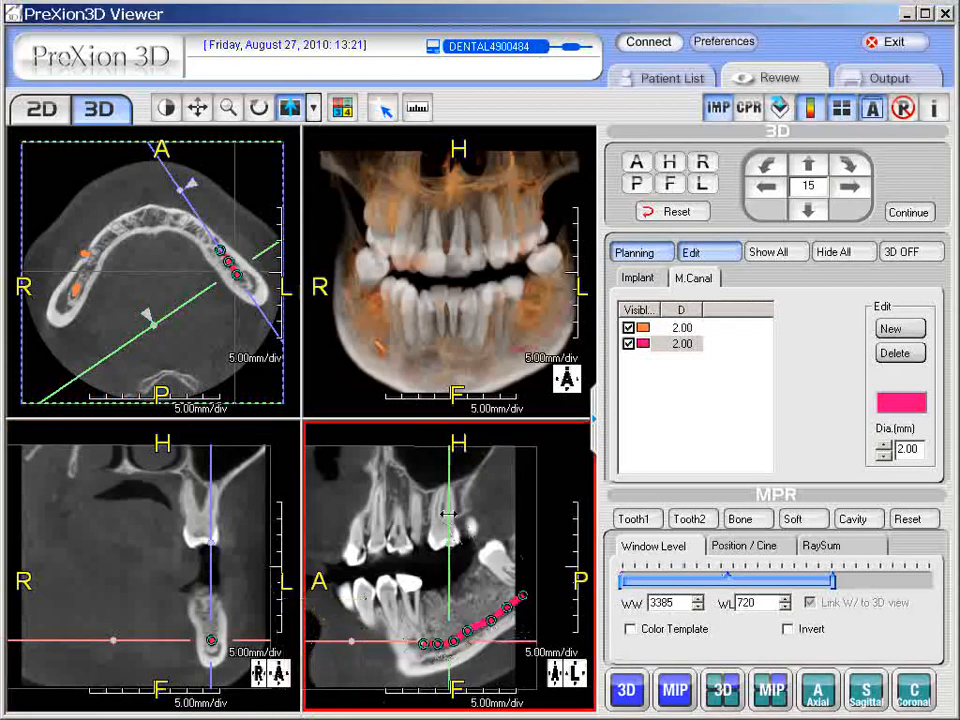
{"action": "left_click_drag", "start_coordinate": [448, 514], "coordinate": [413, 514]}
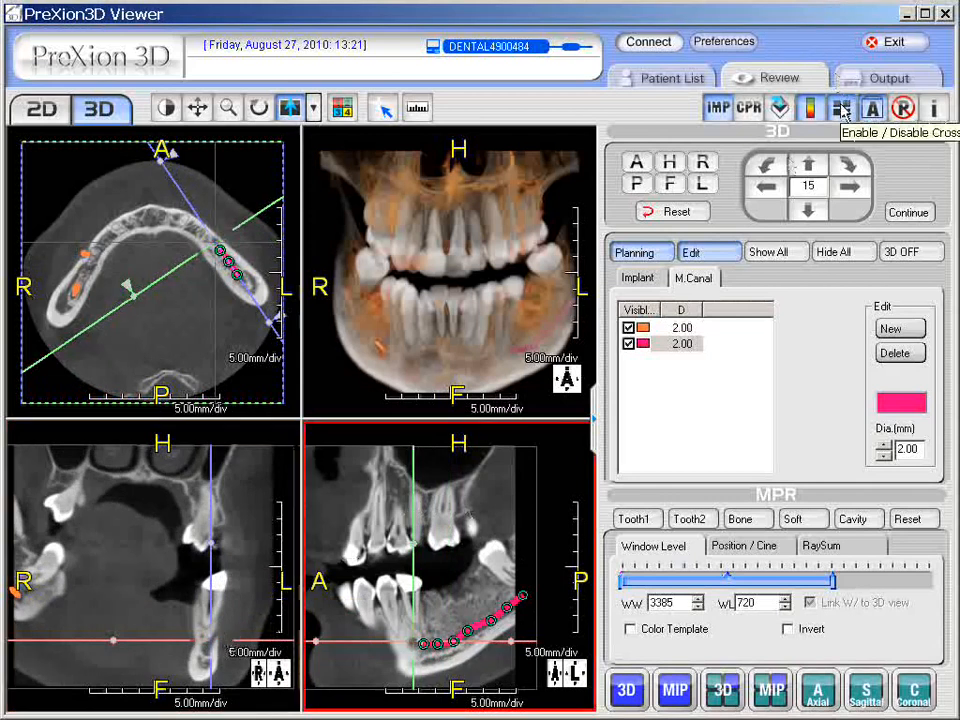
{"action": "left_click", "coordinate": [843, 110]}
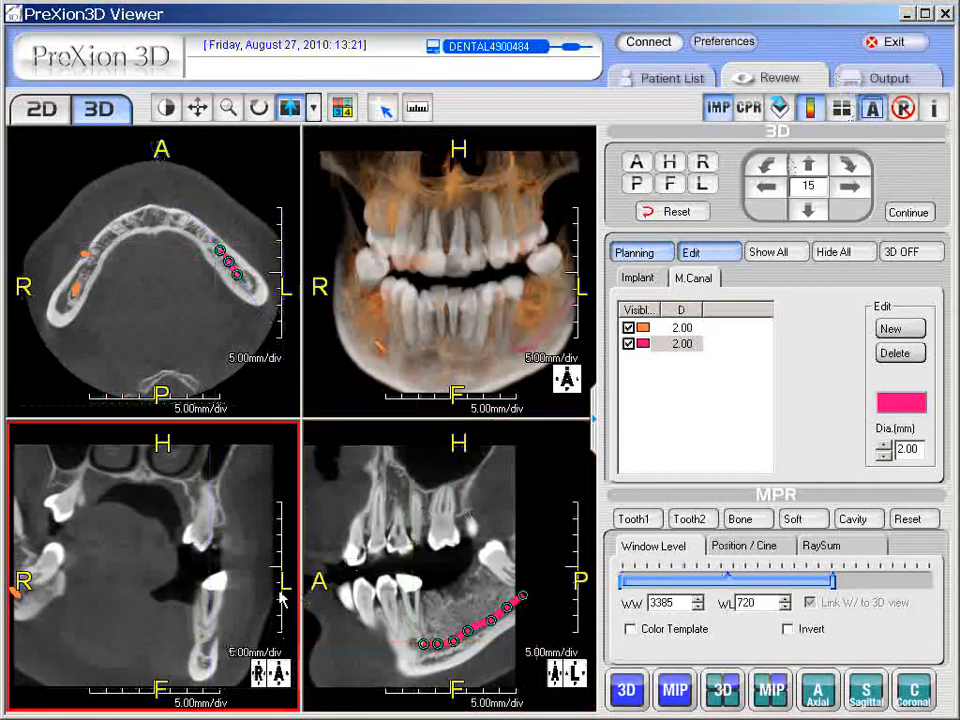
{"action": "scroll", "coordinate": [249, 607], "scroll_direction": "down", "scroll_amount": 5}
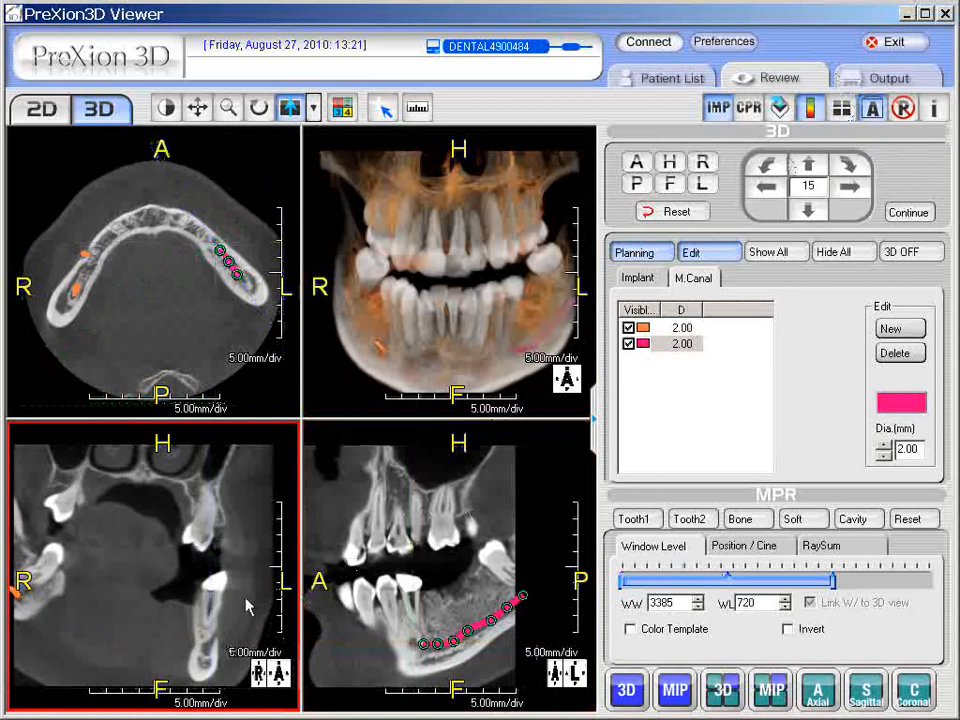
{"action": "scroll", "coordinate": [249, 607], "scroll_direction": "down", "scroll_amount": 2}
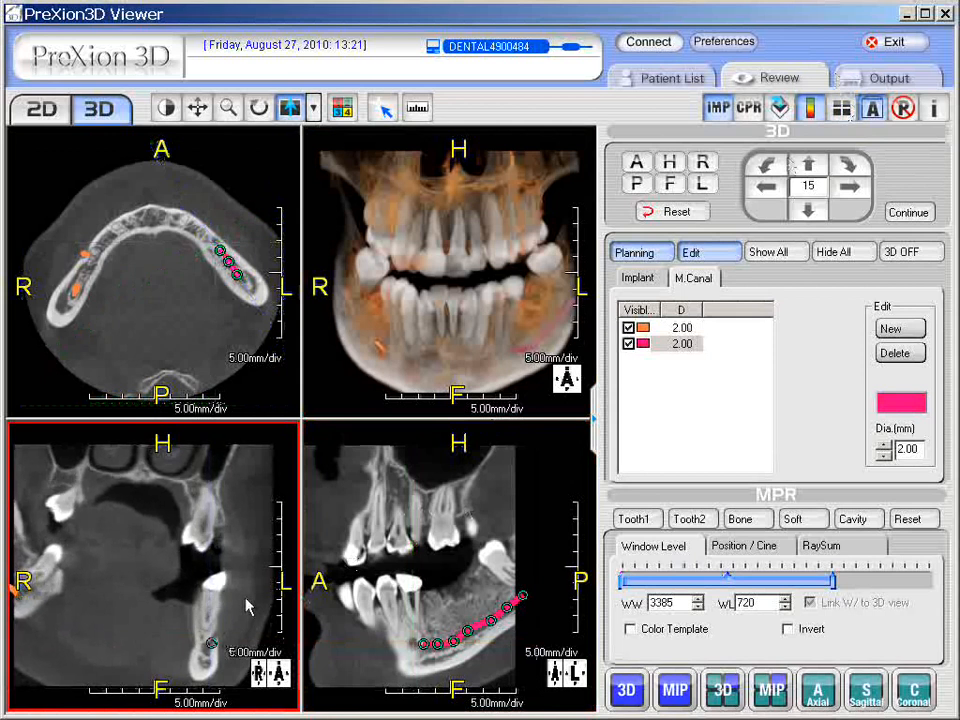
{"action": "scroll", "coordinate": [249, 607], "scroll_direction": "down", "scroll_amount": 1}
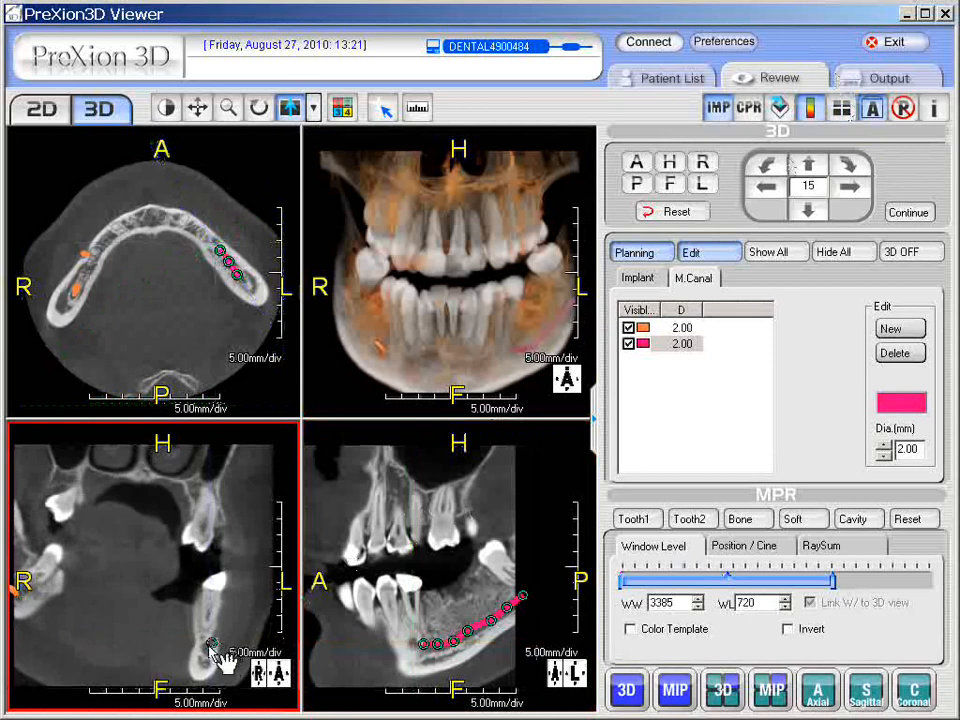
{"action": "left_click_drag", "start_coordinate": [212, 643], "coordinate": [209, 644]}
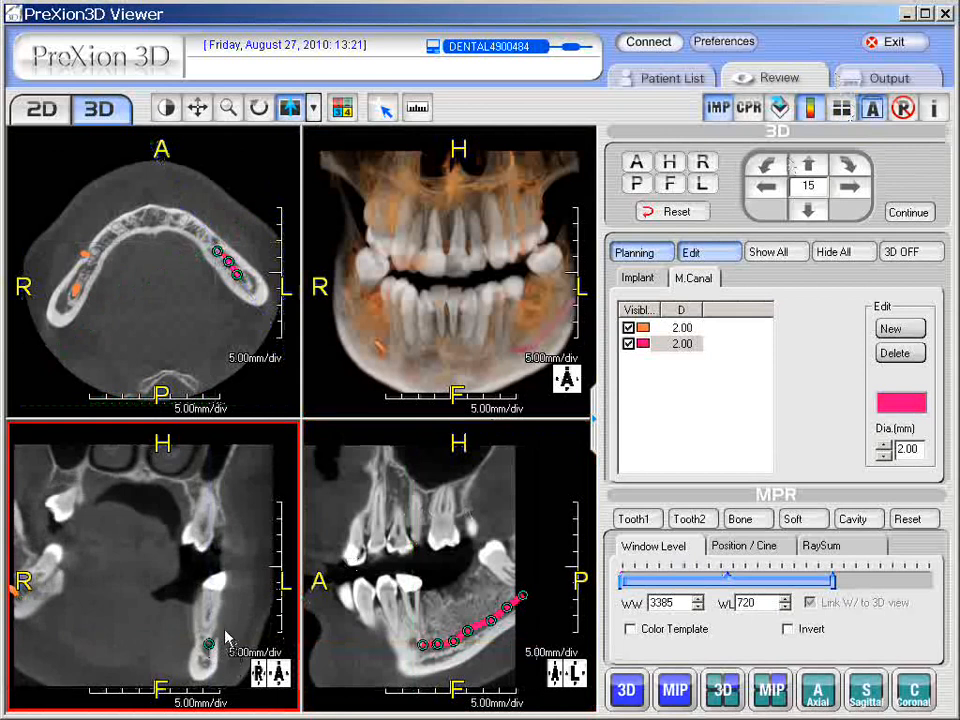
Step: Extend the left canal on the coronal slice with a point at the mental foramen opening
{"action": "left_click", "coordinate": [252, 716]}
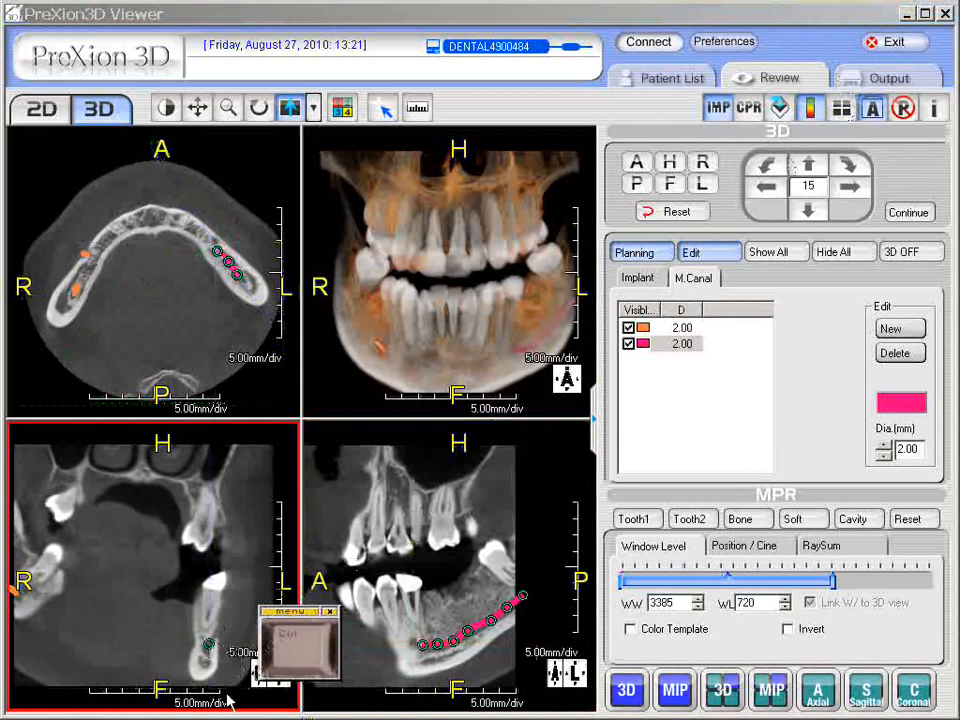
{"action": "left_click", "coordinate": [219, 634]}
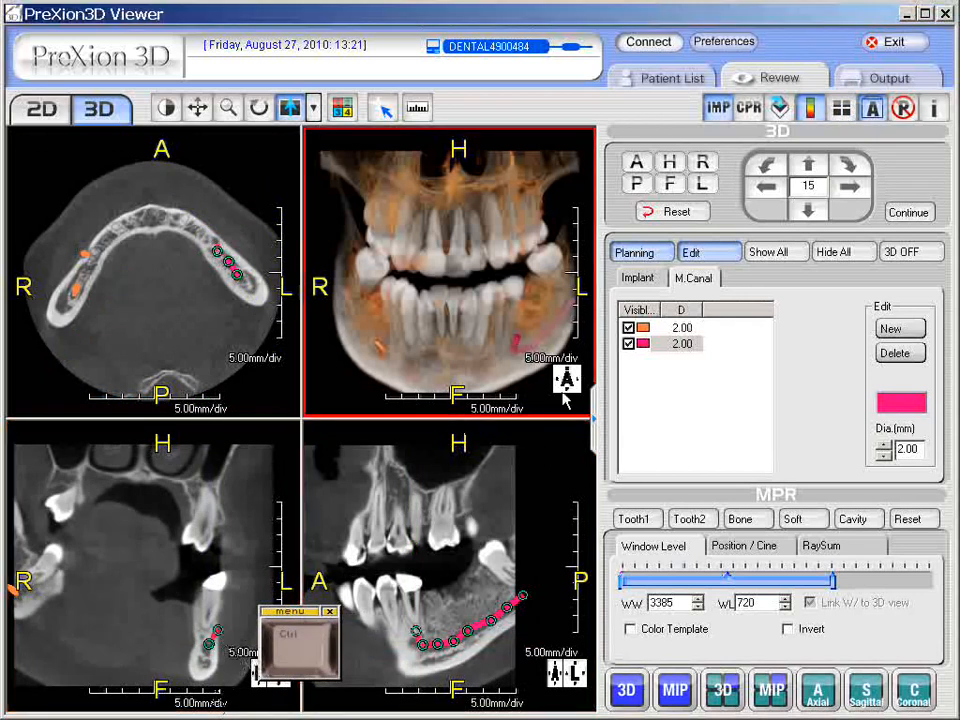
{"action": "left_click", "coordinate": [291, 640]}
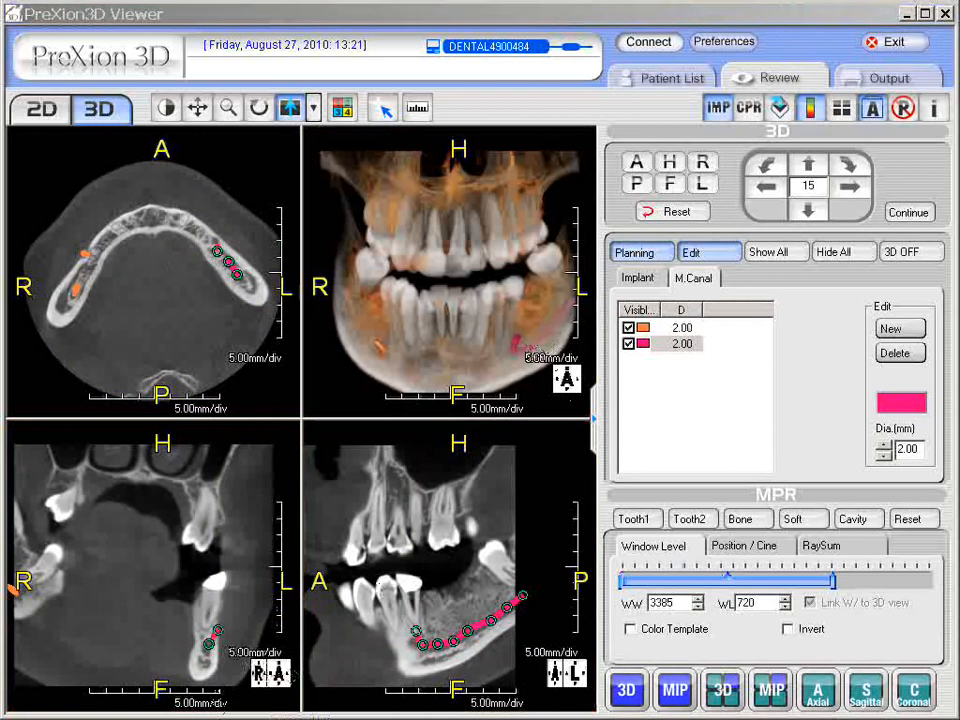
{"action": "left_click_drag", "start_coordinate": [506, 314], "coordinate": [466, 297]}
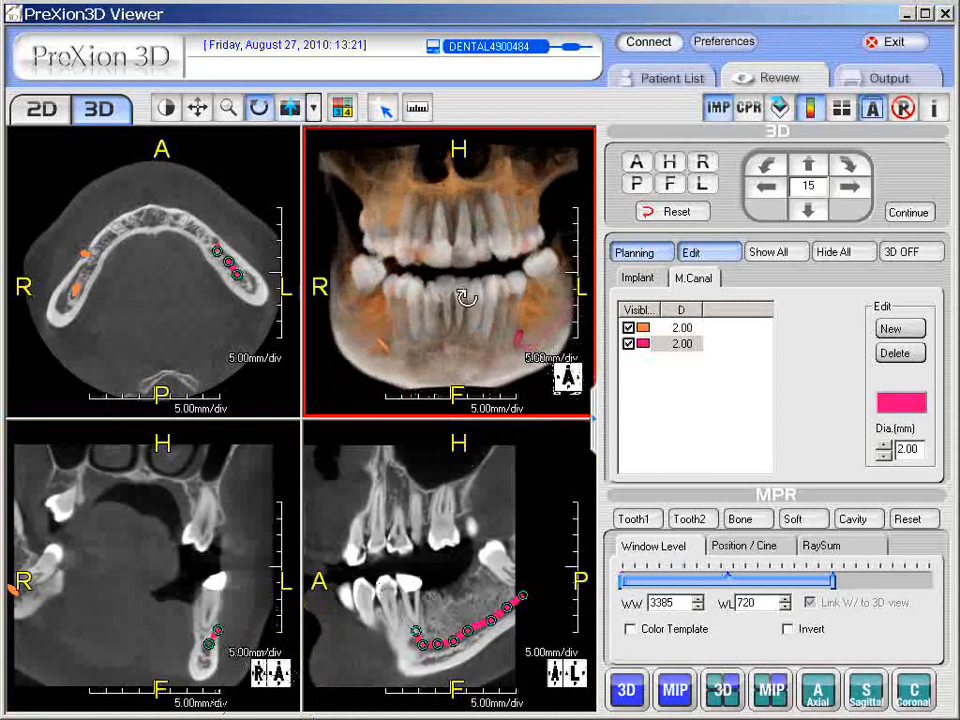
{"action": "left_click", "coordinate": [460, 465]}
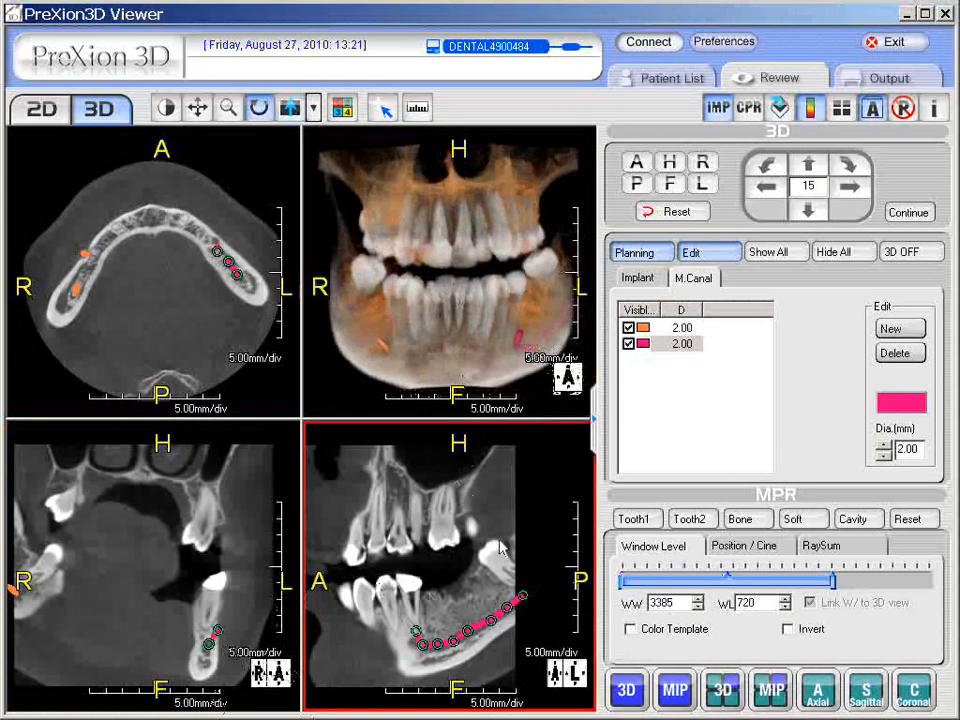
Step: Reduce the pink left canal's diameter to 1.00 mm
{"action": "left_click", "coordinate": [884, 456]}
{"action": "left_click", "coordinate": [687, 346]}
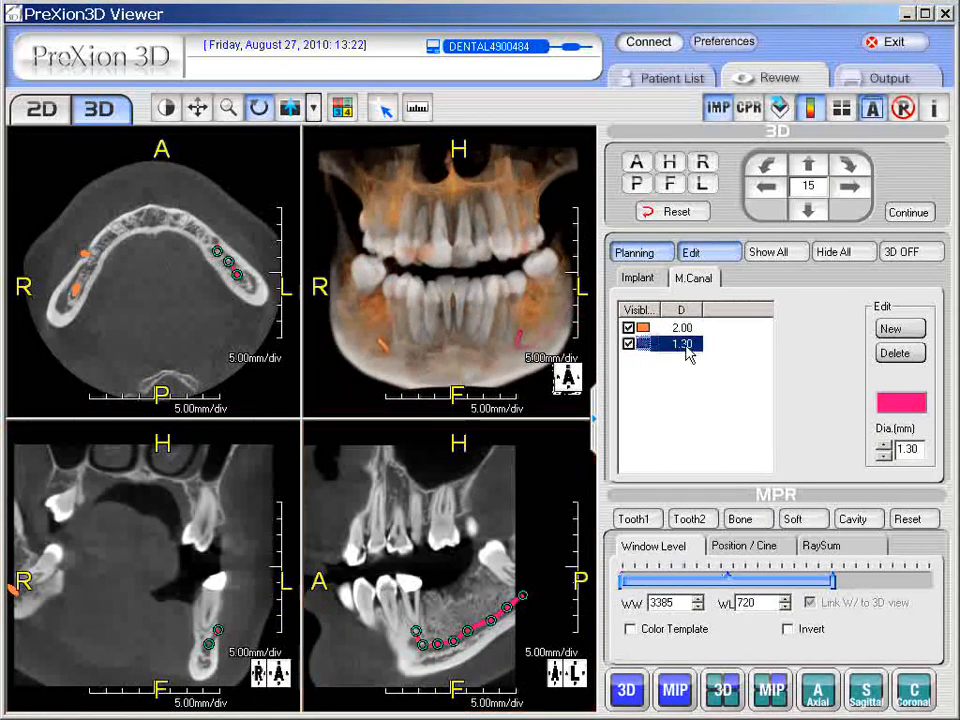
{"action": "left_click", "coordinate": [495, 638]}
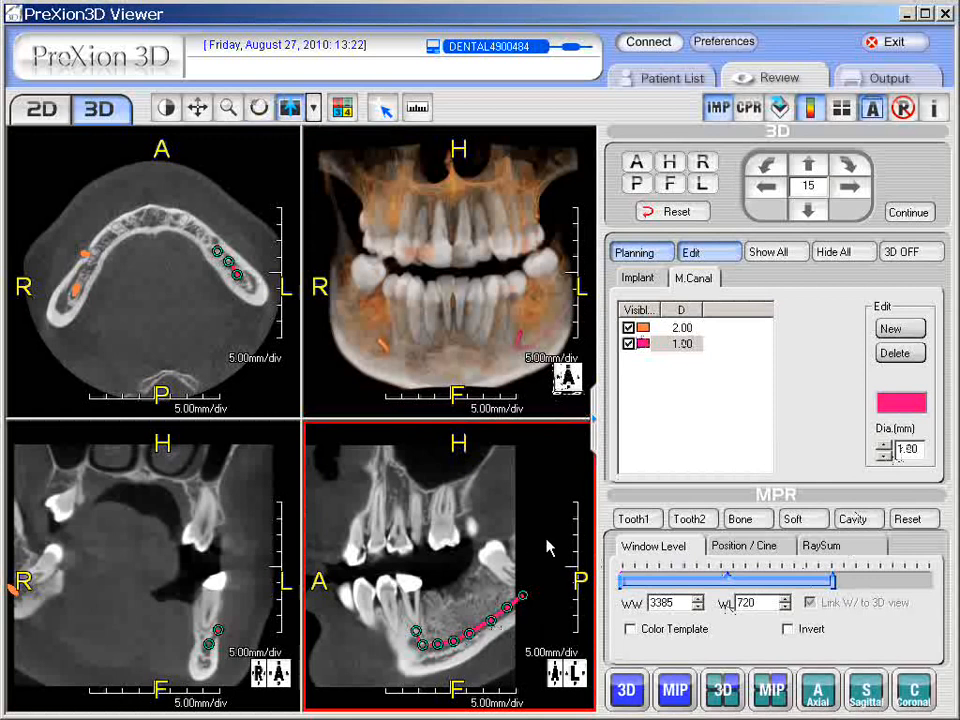
Step: Show the reference lines again and reset the views to their default orientation
{"action": "left_click", "coordinate": [841, 110]}
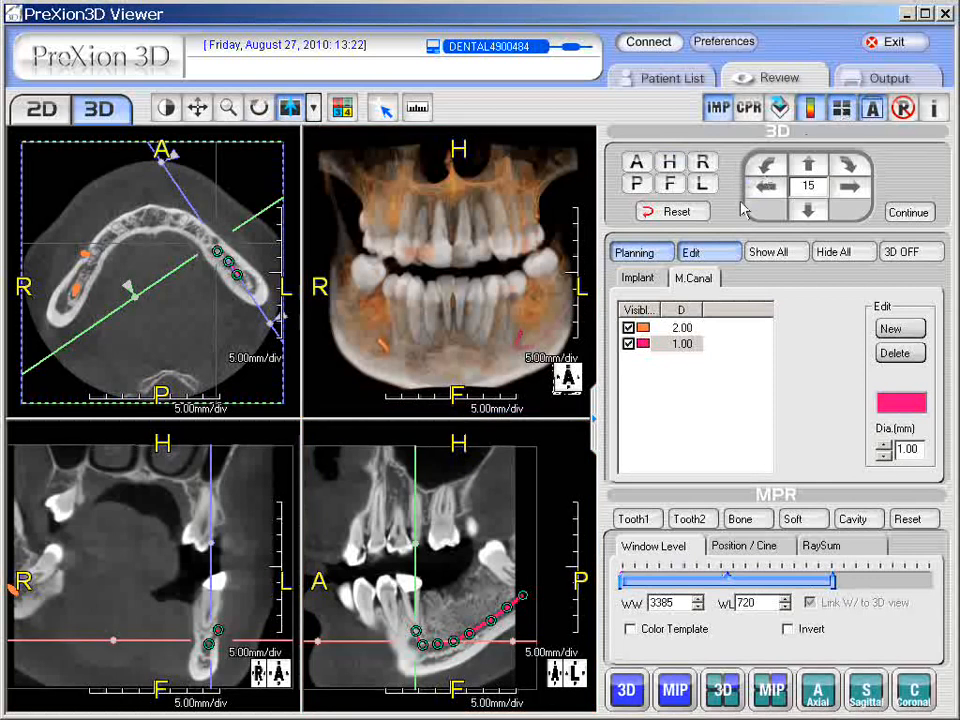
{"action": "left_click", "coordinate": [676, 212]}
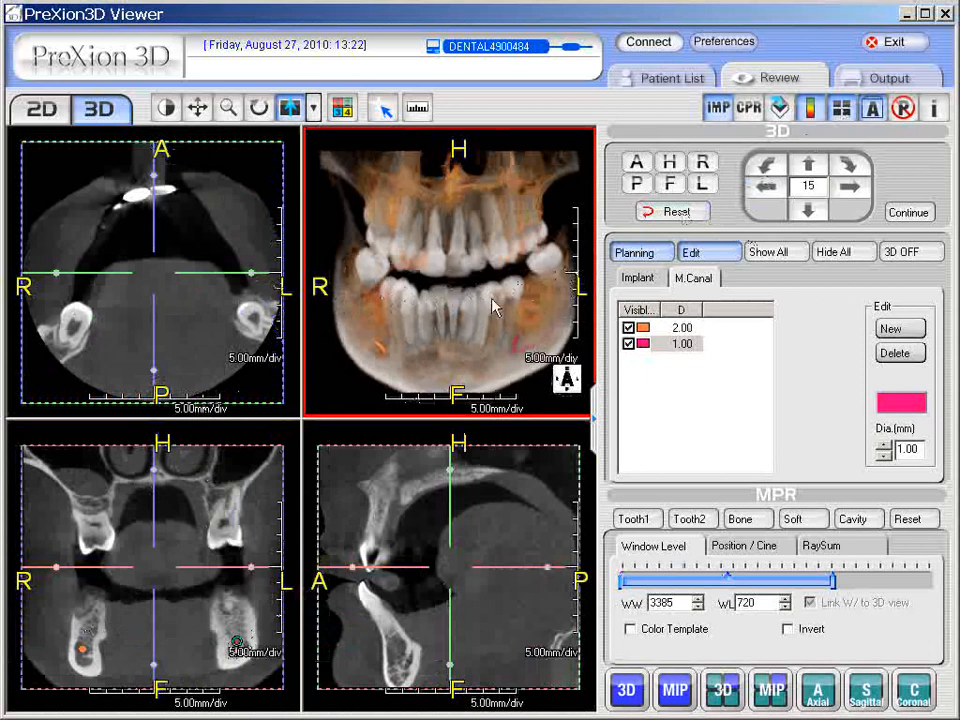
Step: Switch the canals' 3D display off and back on, and hide and reshow all canals
{"action": "left_click", "coordinate": [913, 253]}
{"action": "left_click", "coordinate": [906, 253]}
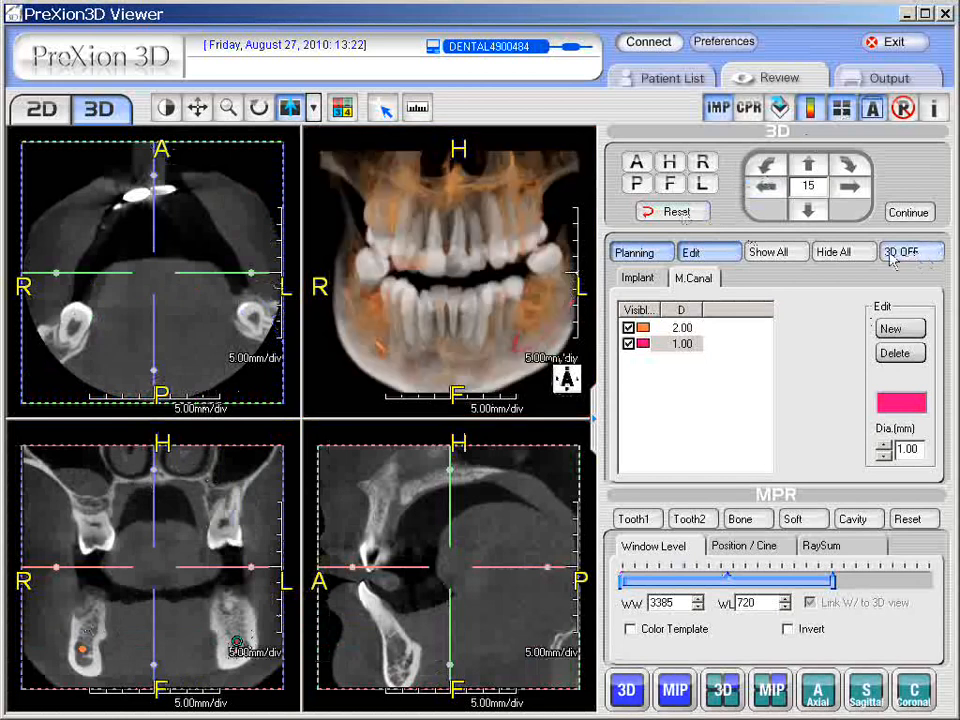
{"action": "left_click", "coordinate": [840, 253]}
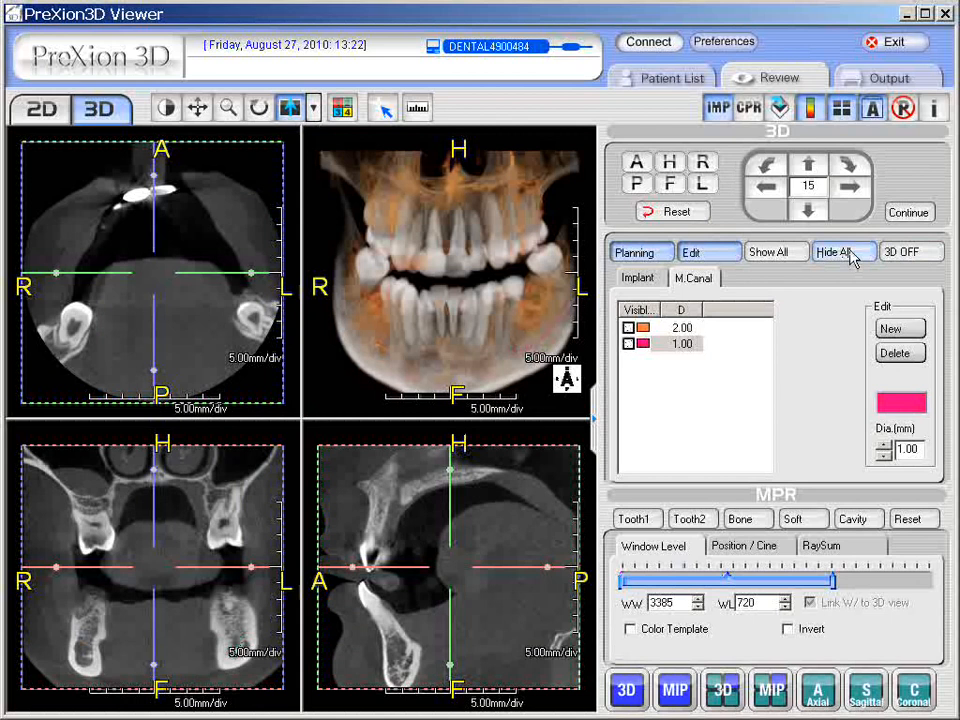
{"action": "left_click", "coordinate": [784, 254]}
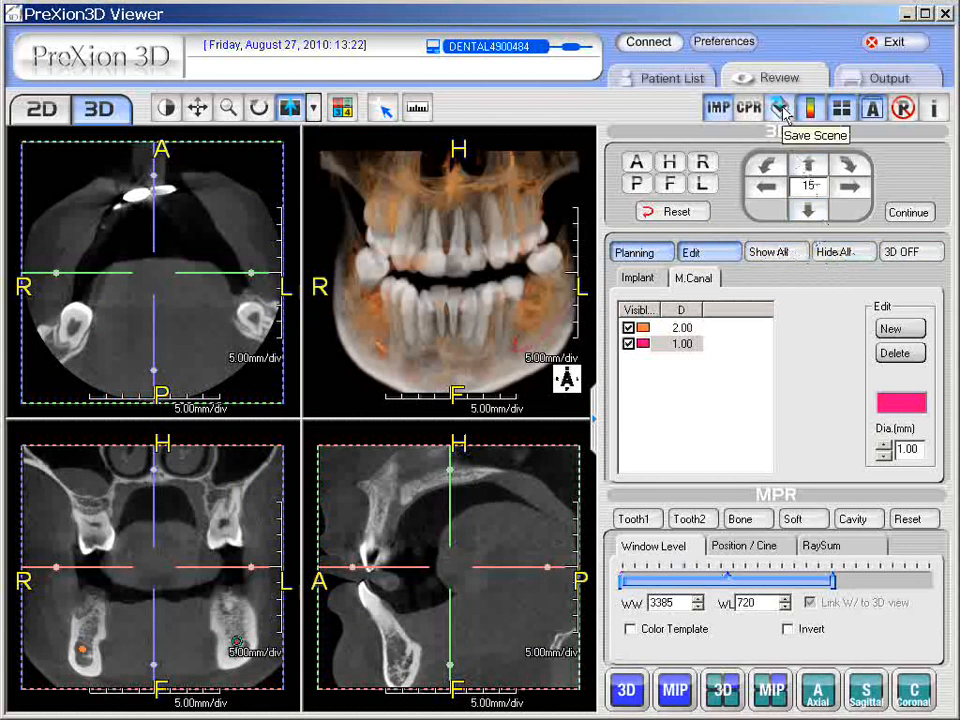
Step: Save the current scene under the name "mand-bilat"
{"action": "left_click", "coordinate": [779, 108]}
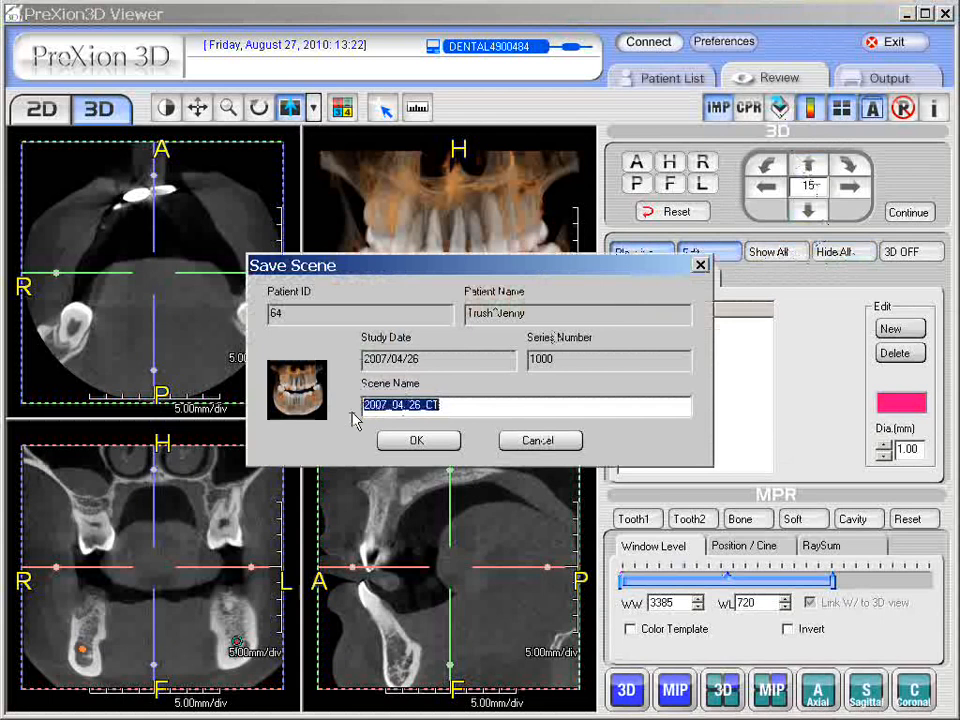
{"action": "type", "text": "mand"}
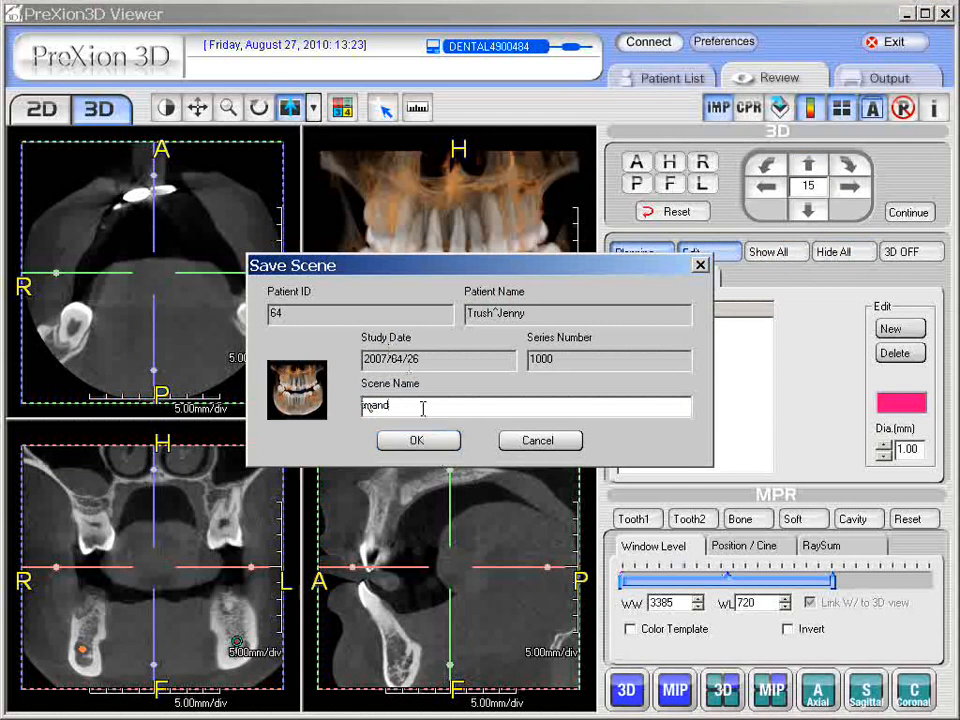
{"action": "left_click", "coordinate": [433, 442]}
{"action": "type", "text": "-"}
{"action": "type", "text": "bilat"}
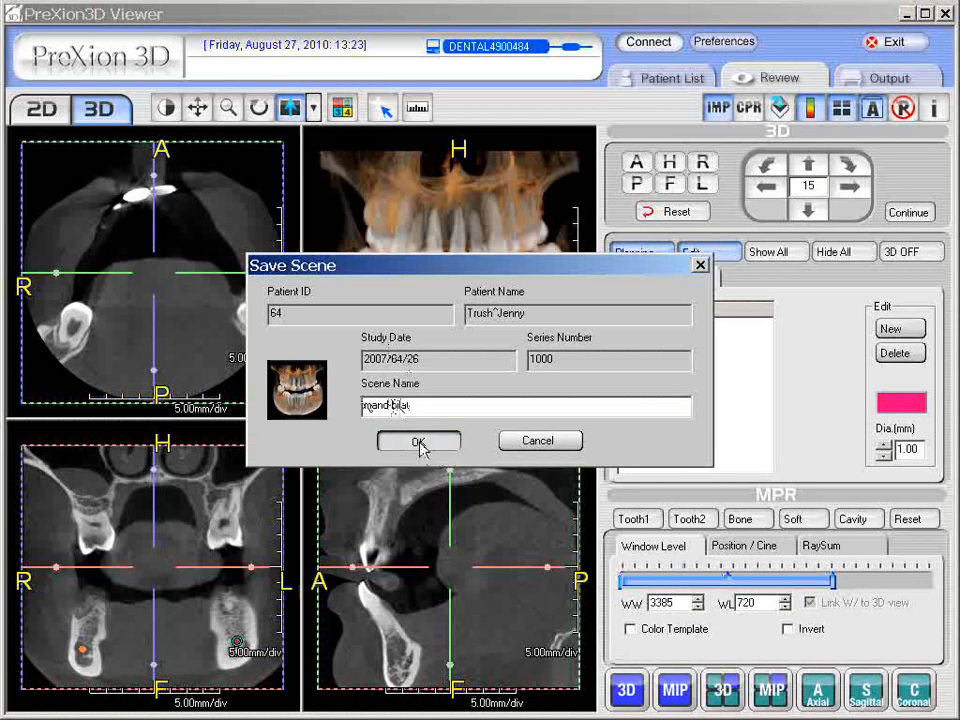
{"action": "left_click", "coordinate": [418, 443]}
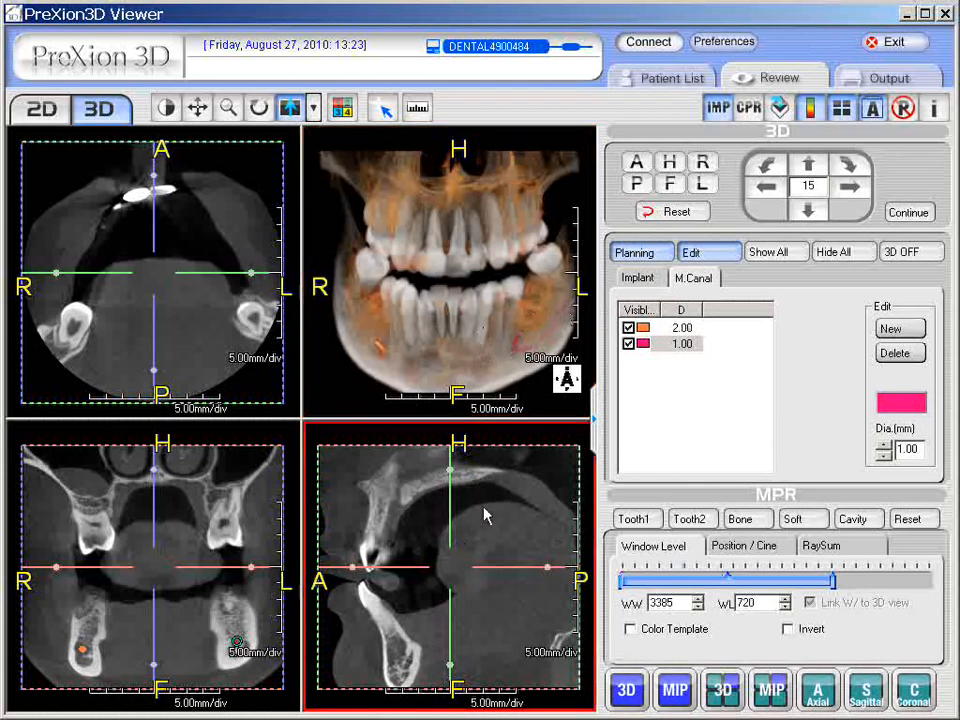
Step: Create a third canal entry and set its colour to light yellow
{"action": "left_click", "coordinate": [893, 330]}
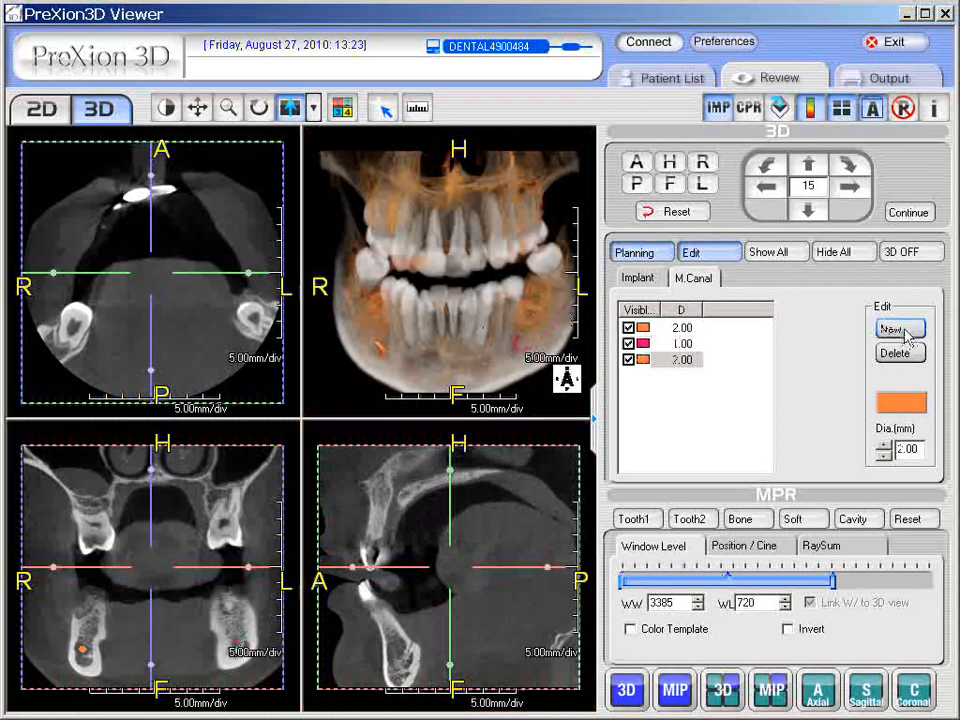
{"action": "left_click", "coordinate": [915, 404]}
{"action": "left_click", "coordinate": [919, 468]}
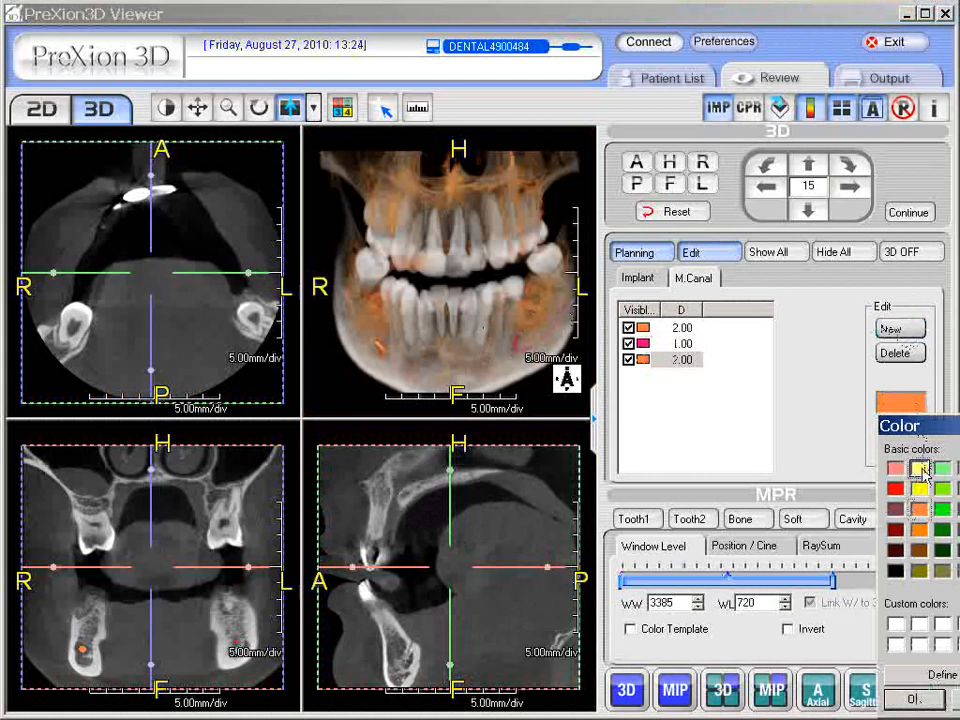
{"action": "left_click", "coordinate": [895, 699]}
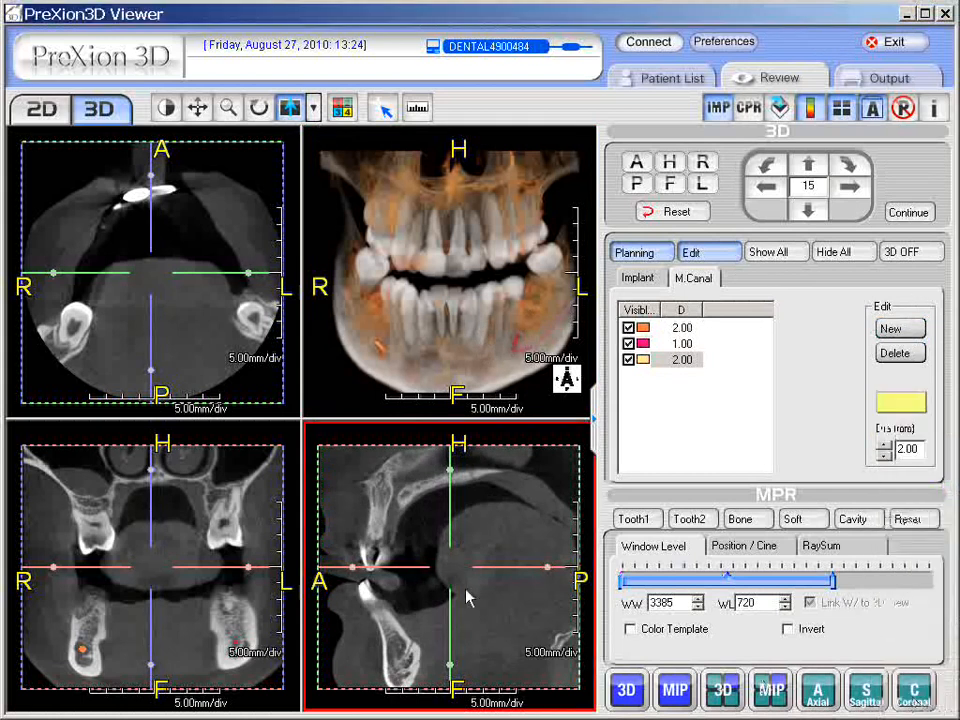
Step: Trace the incisive canal behind the upper front tooth with a chain of points on the midline sagittal view
{"action": "left_click_drag", "start_coordinate": [285, 719], "coordinate": [281, 634]}
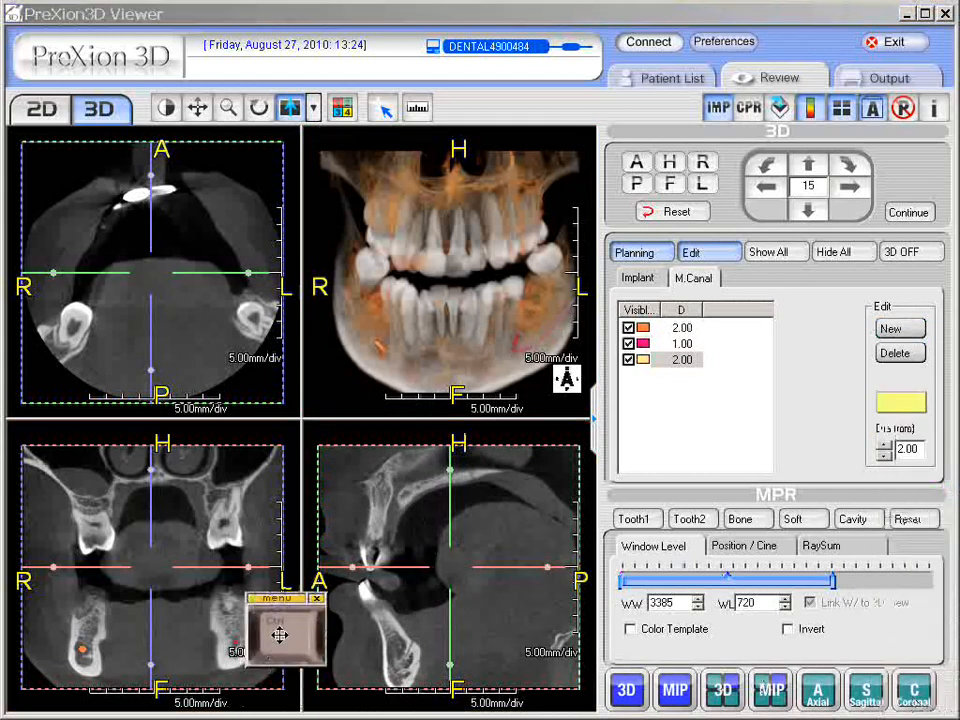
{"action": "left_click", "coordinate": [394, 499]}
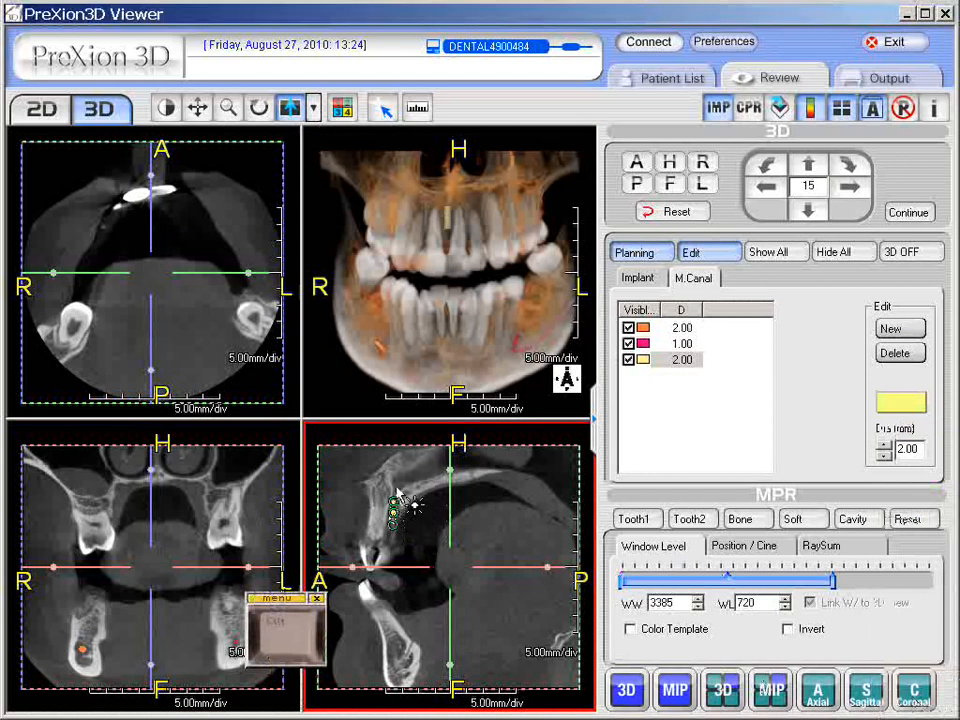
{"action": "left_click", "coordinate": [403, 477]}
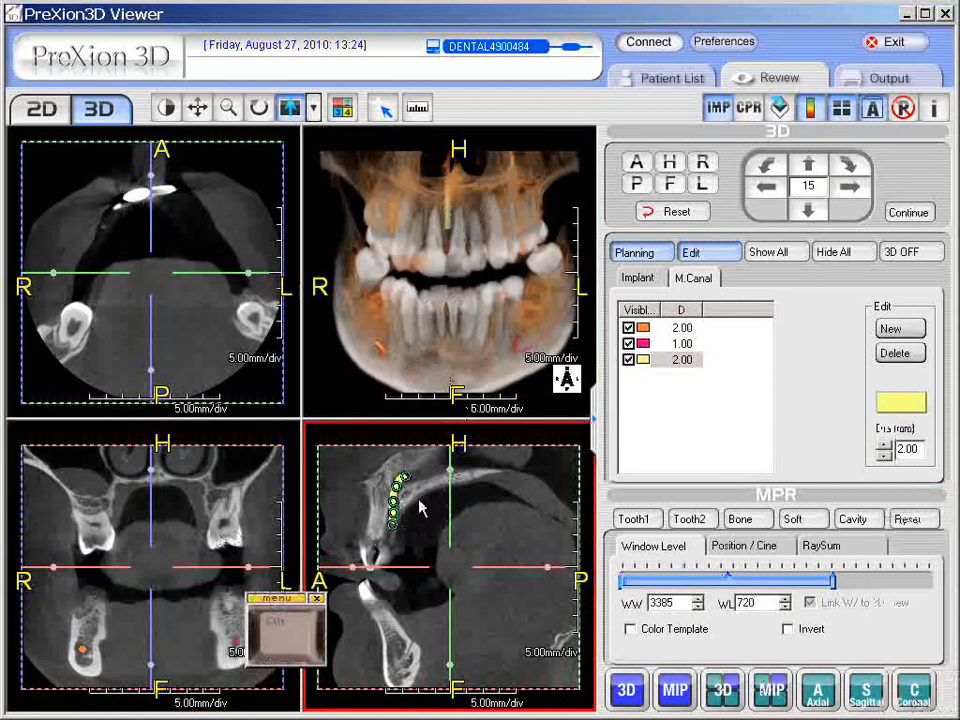
{"action": "left_click", "coordinate": [281, 630]}
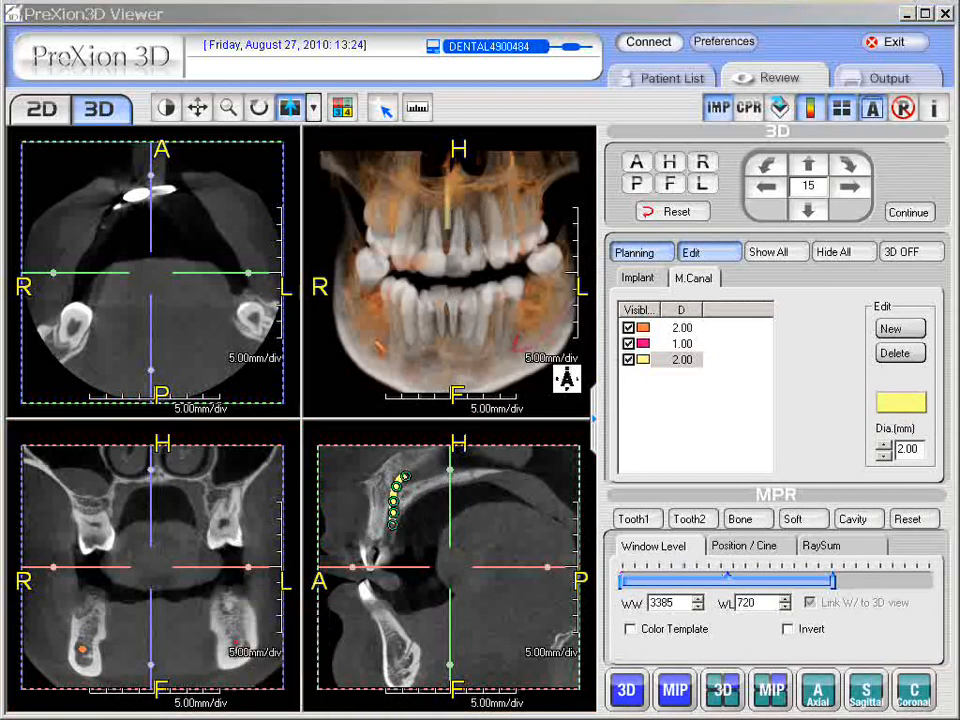
Step: Centre the slice crosshairs on the traced incisive canal in the sagittal view to check it in all planes
{"action": "left_click_drag", "start_coordinate": [304, 664], "coordinate": [314, 638]}
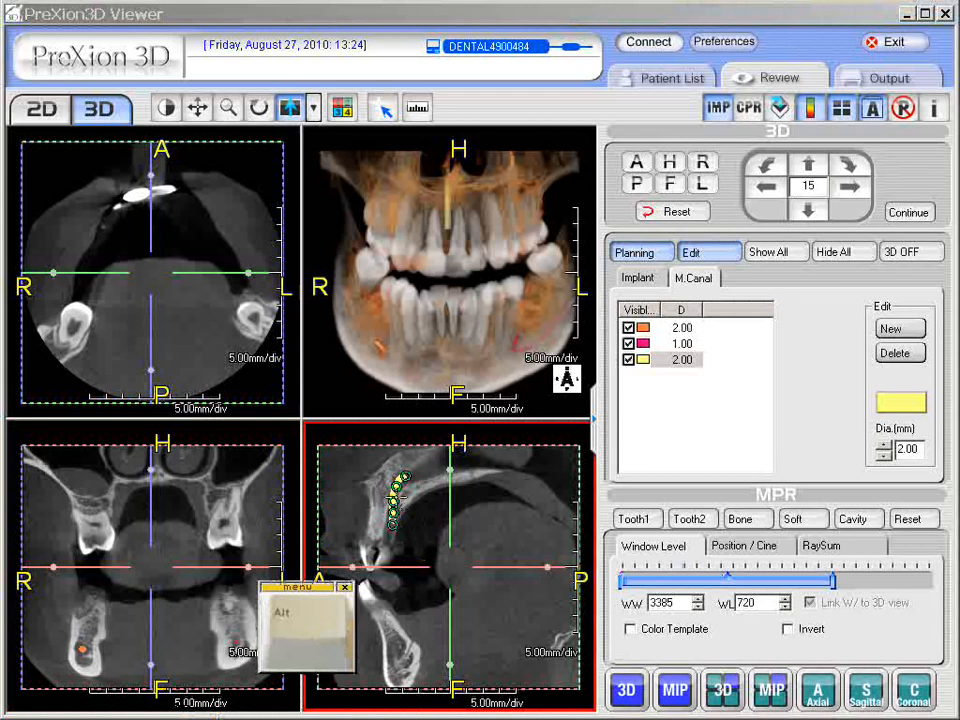
{"action": "left_click", "coordinate": [394, 496]}
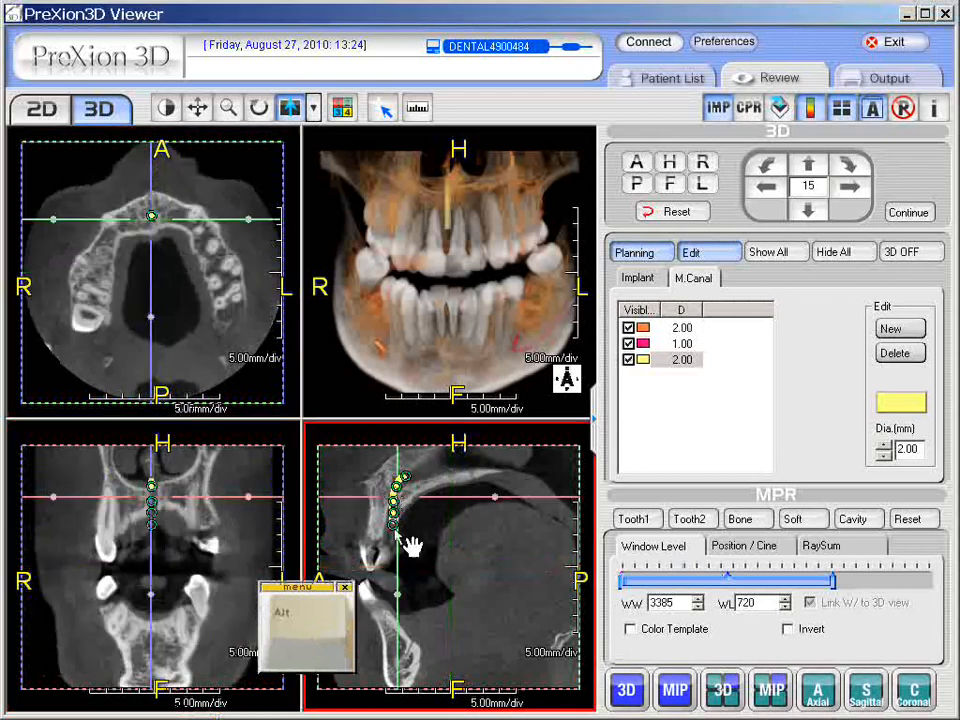
{"action": "left_click_drag", "start_coordinate": [310, 628], "coordinate": [207, 719]}
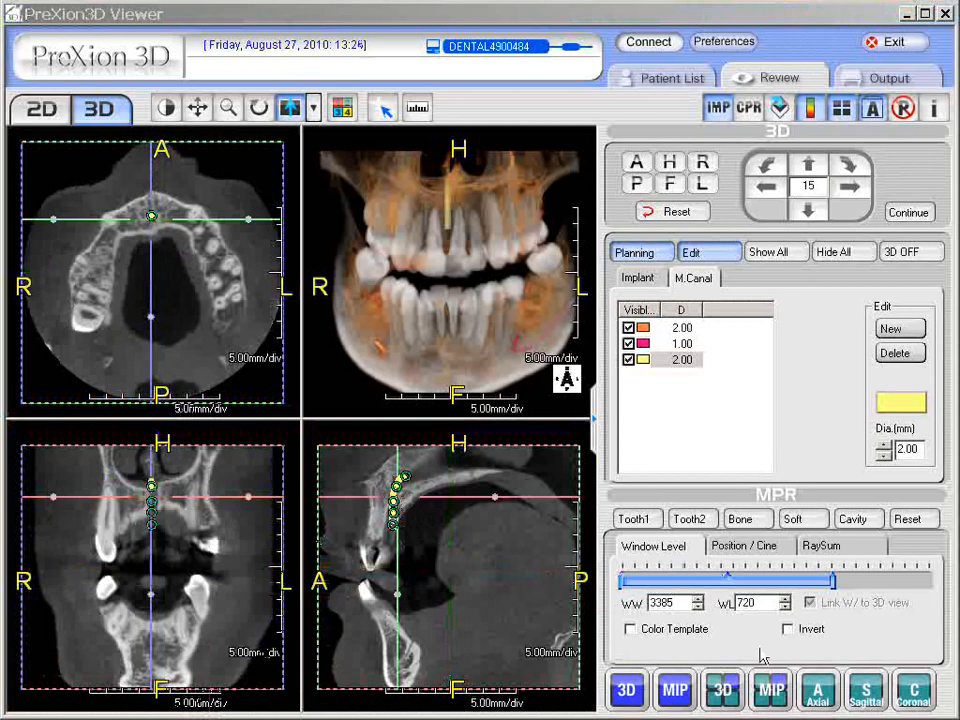
Step: Reset the slice views to their default position and leave implant planning mode
{"action": "left_click", "coordinate": [673, 211]}
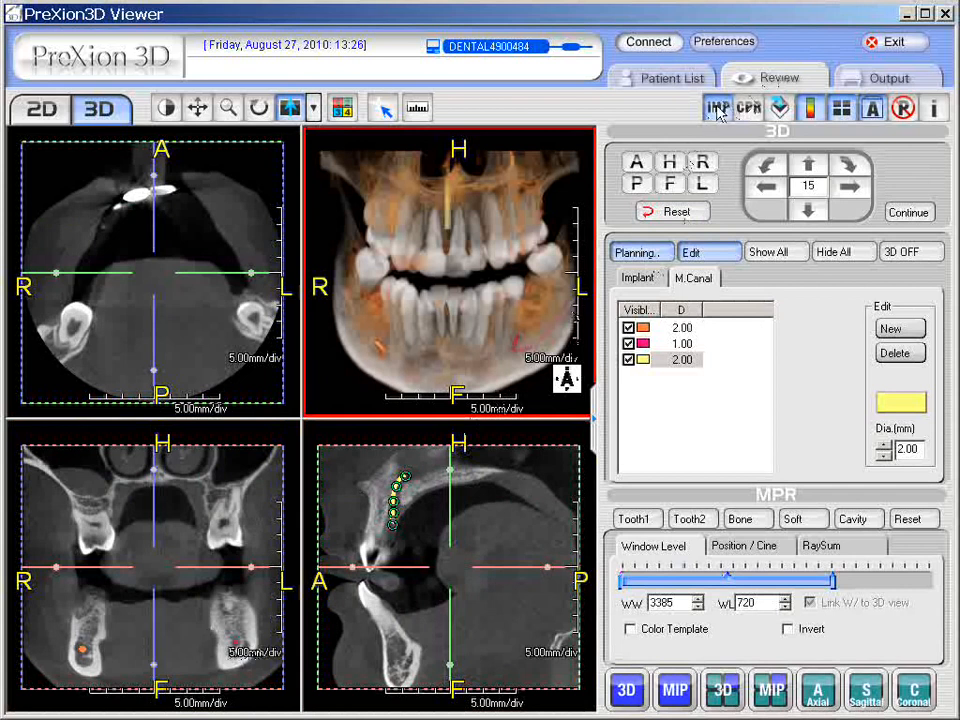
{"action": "left_click", "coordinate": [717, 112]}
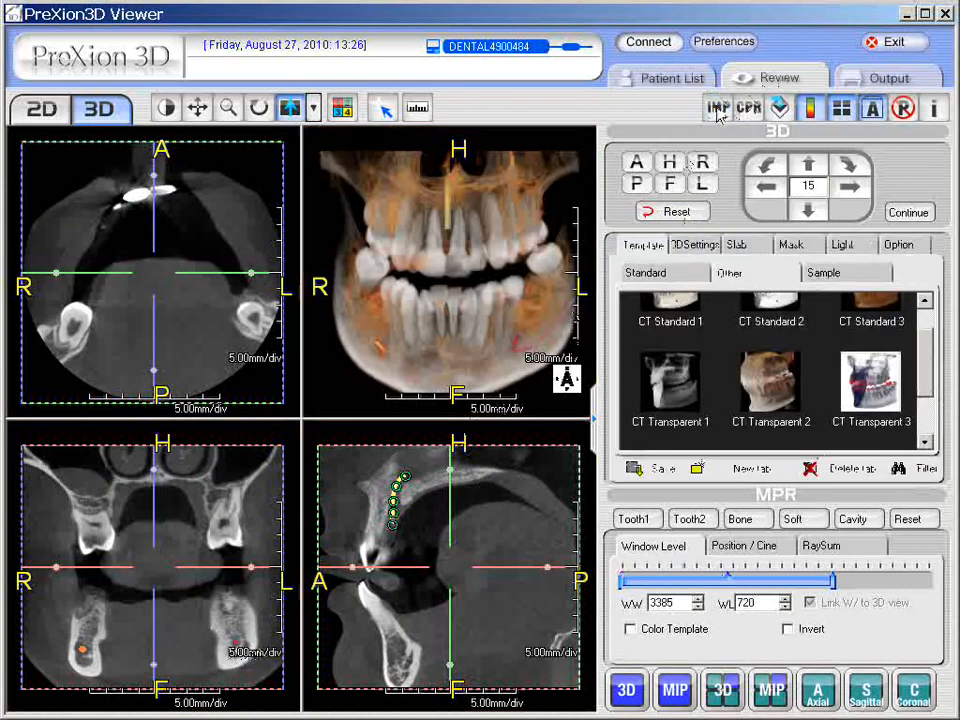
{"action": "left_click", "coordinate": [546, 300]}
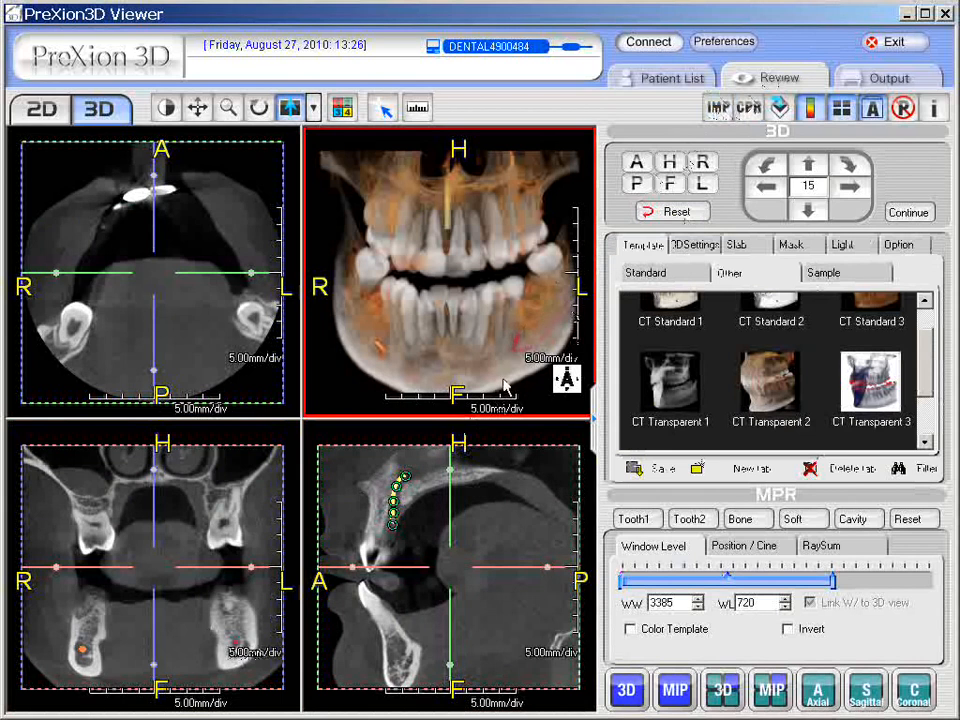
{"action": "left_click", "coordinate": [240, 290]}
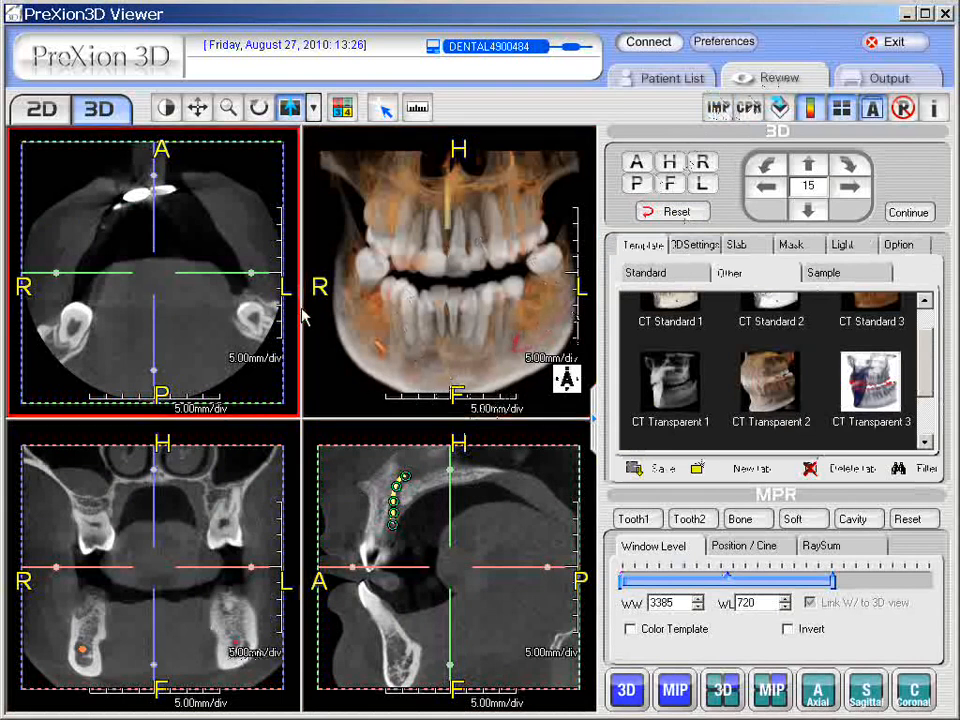